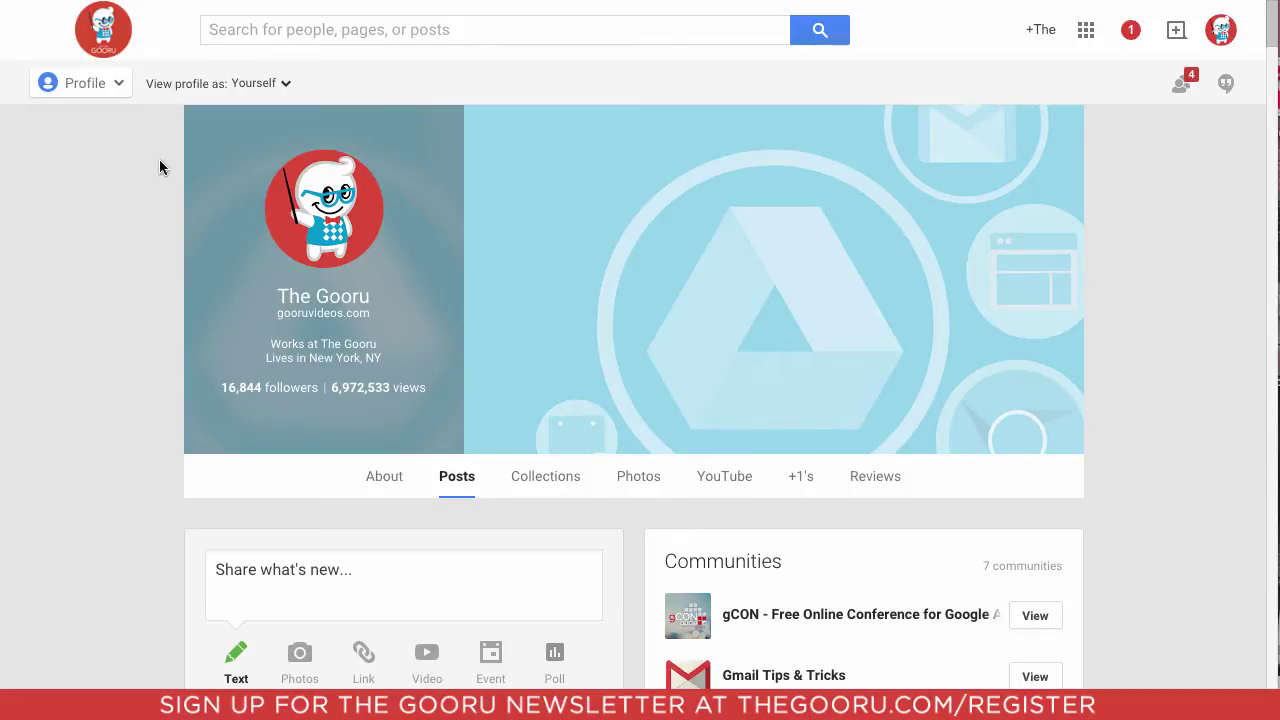
# Step: From the Collections page, create a collection named 'Training Videos' that is visible to Google Gooru members
pyautogui.click(62, 80)
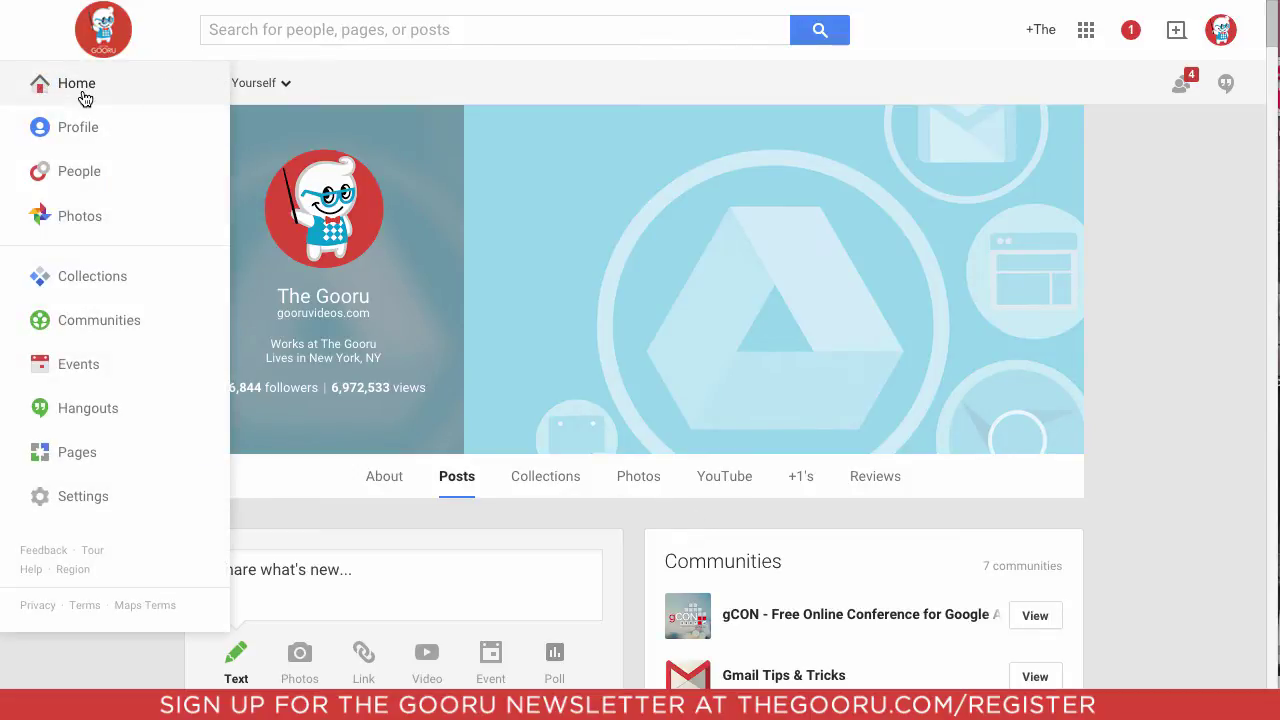
pyautogui.click(125, 274)
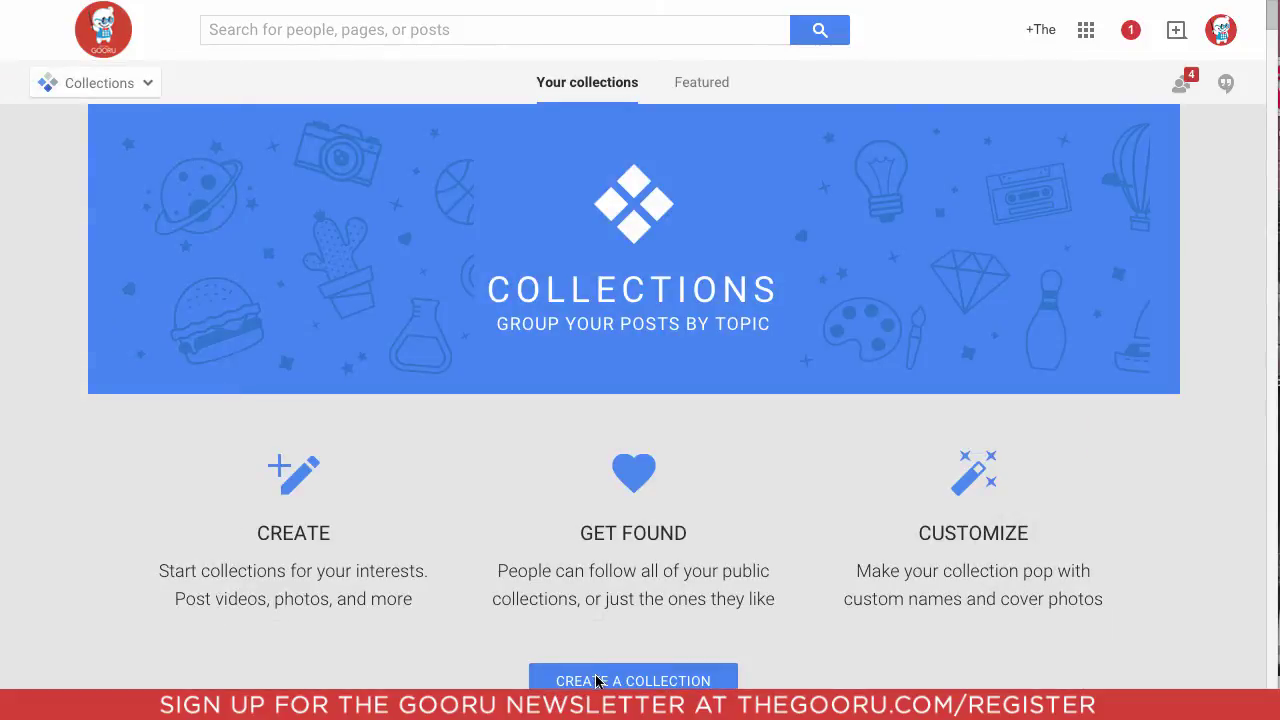
pyautogui.click(597, 681)
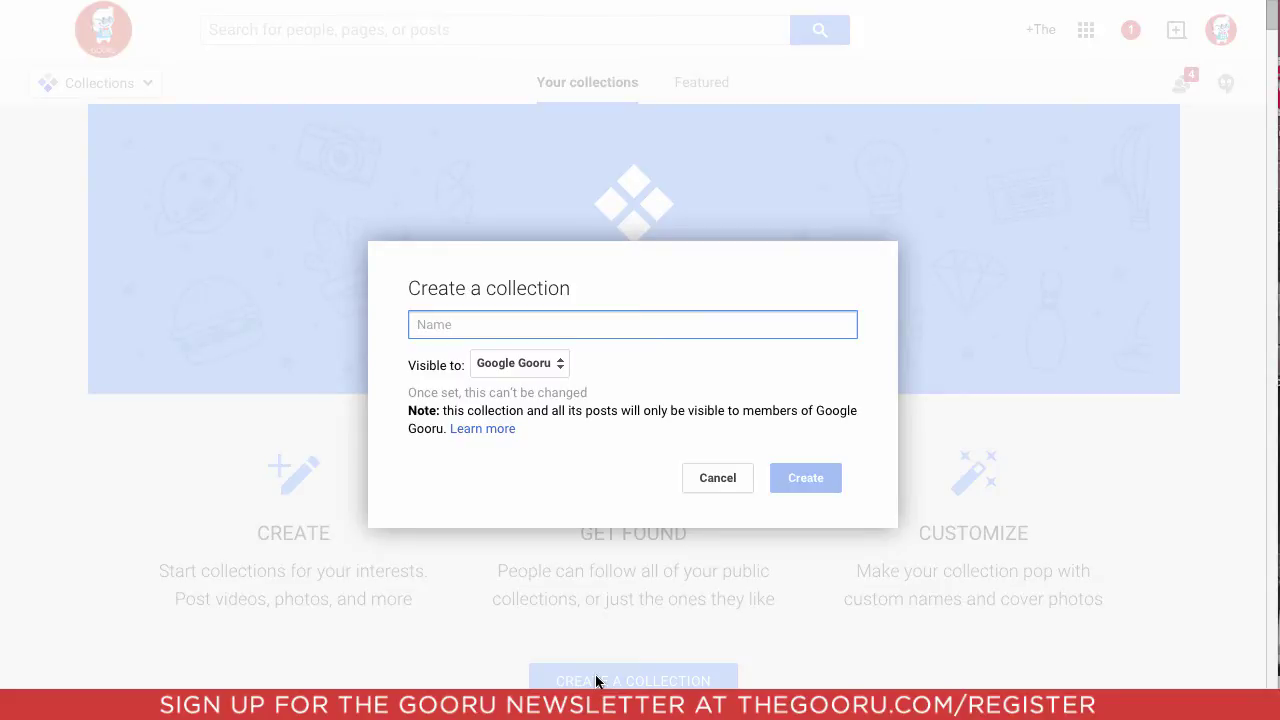
pyautogui.write('Tra')
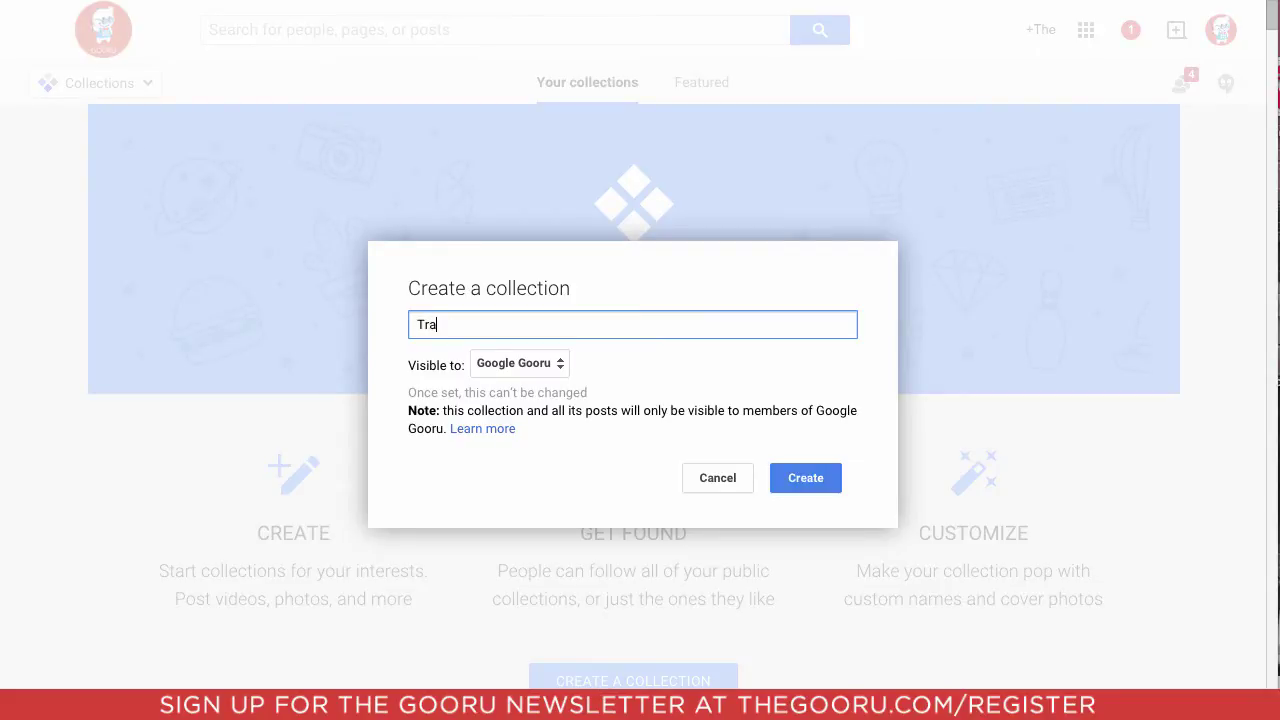
pyautogui.write('ining Videos')
pyautogui.click(485, 362)
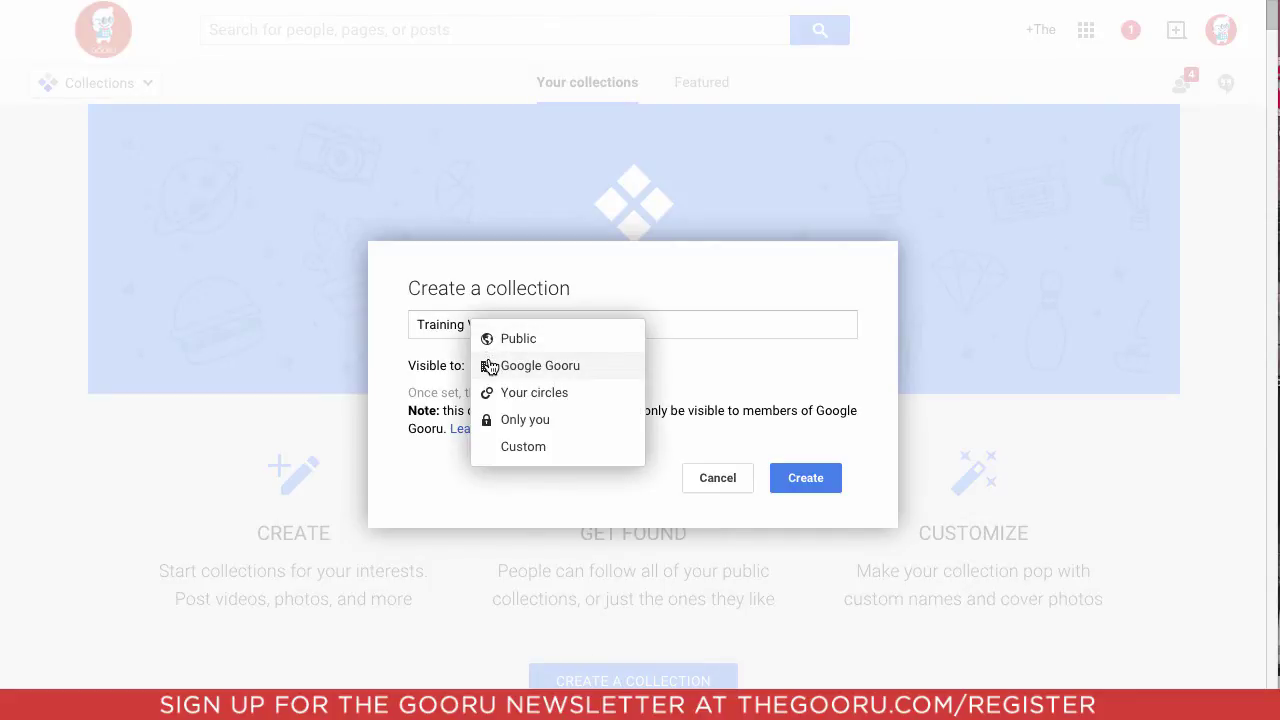
pyautogui.click(490, 366)
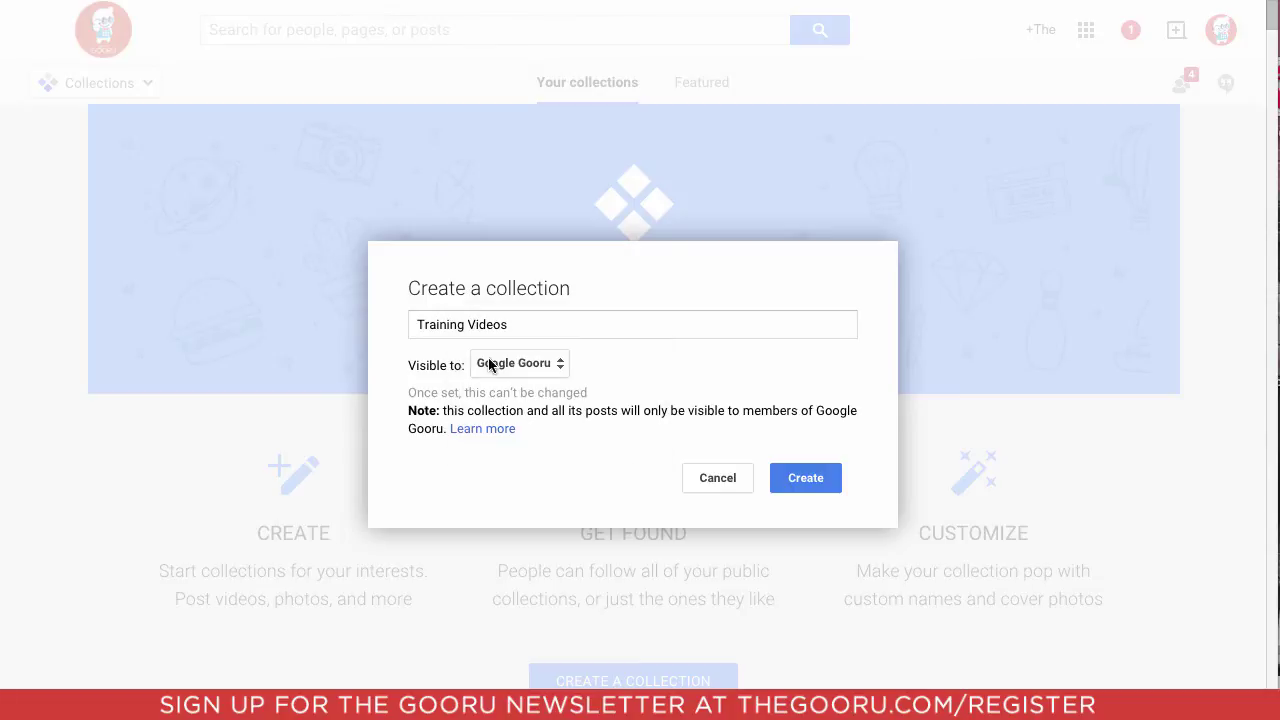
pyautogui.click(785, 485)
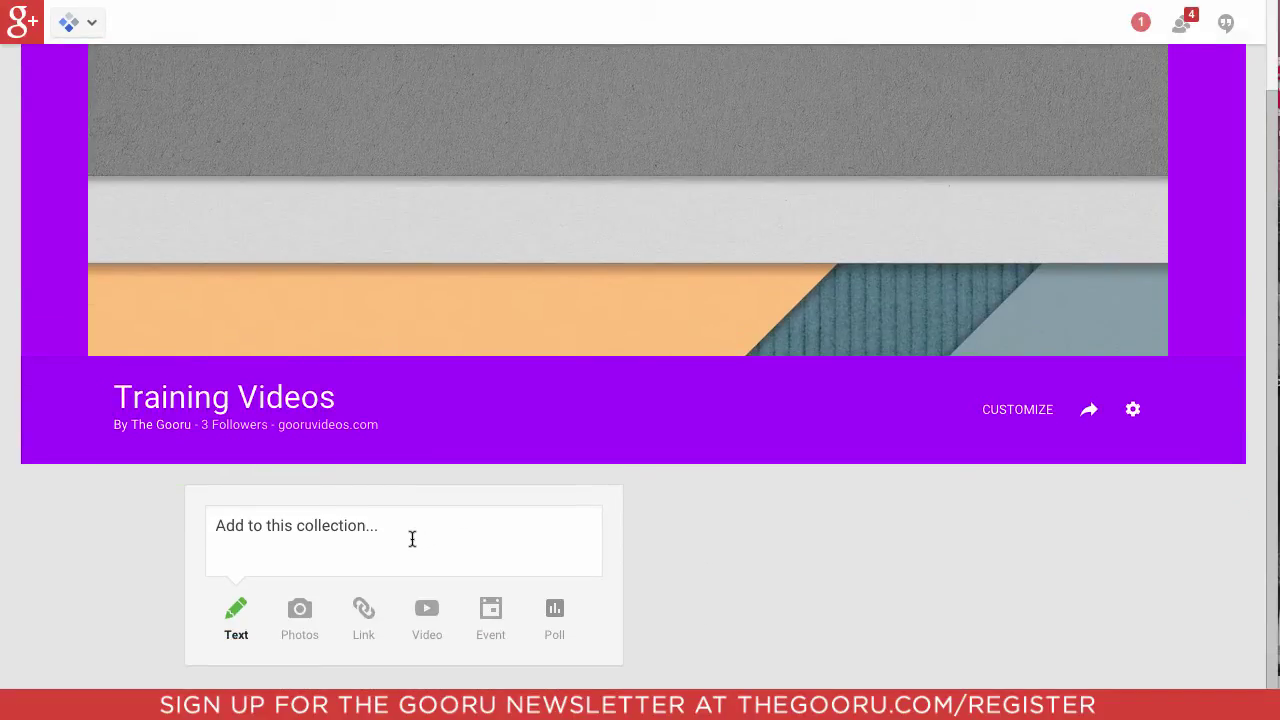
# Step: Share a first post to the collection with a pasted YouTube video link
pyautogui.click(412, 539)
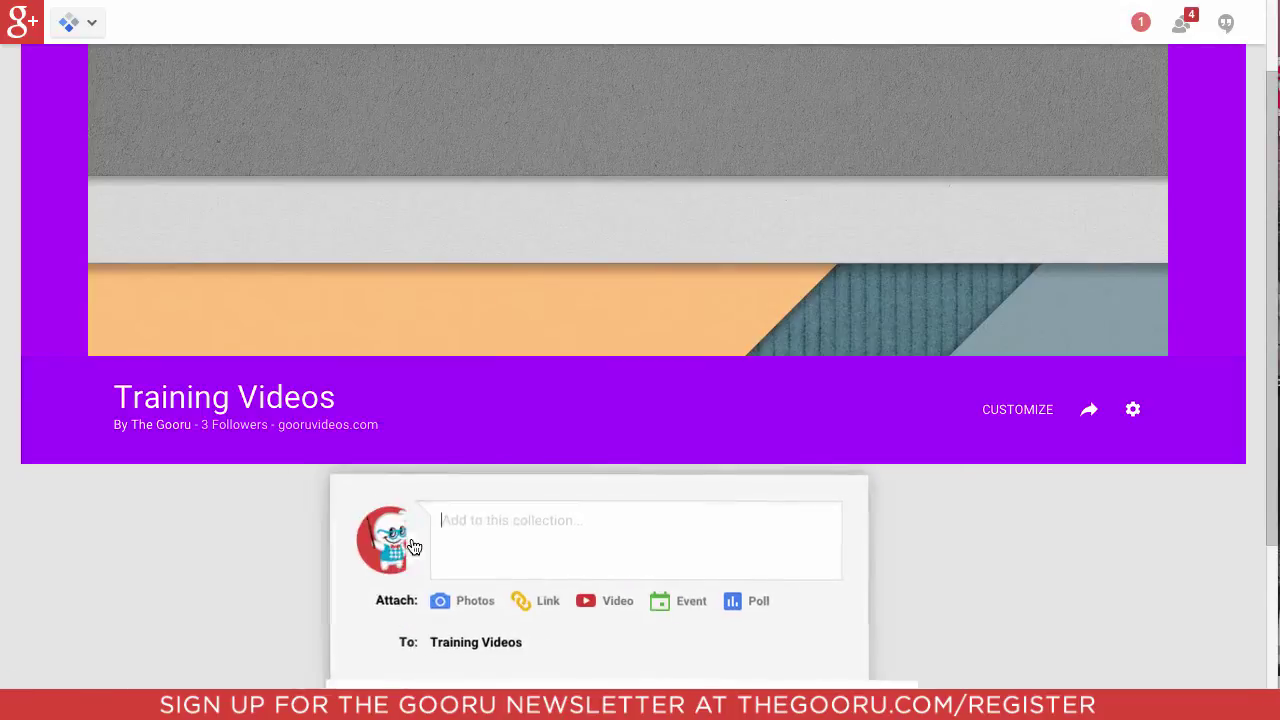
pyautogui.rightClick(551, 530)
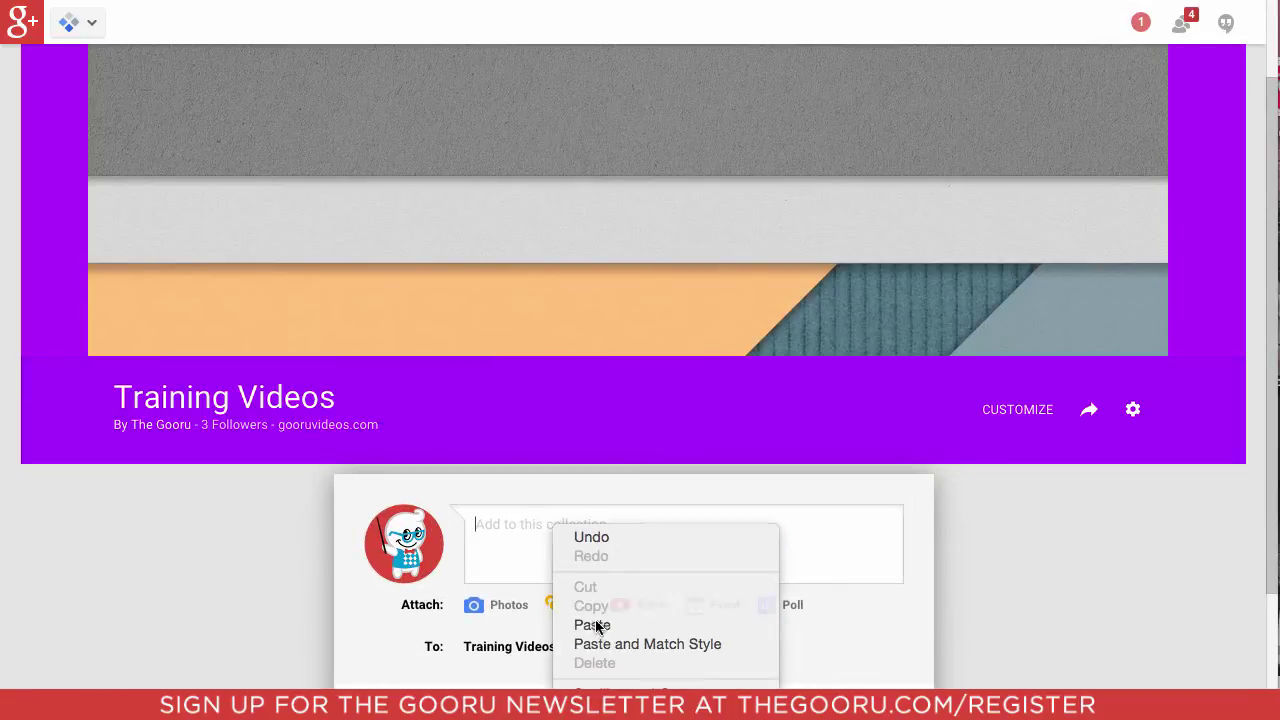
pyautogui.click(594, 623)
pyautogui.scroll(-2, 475, 644)
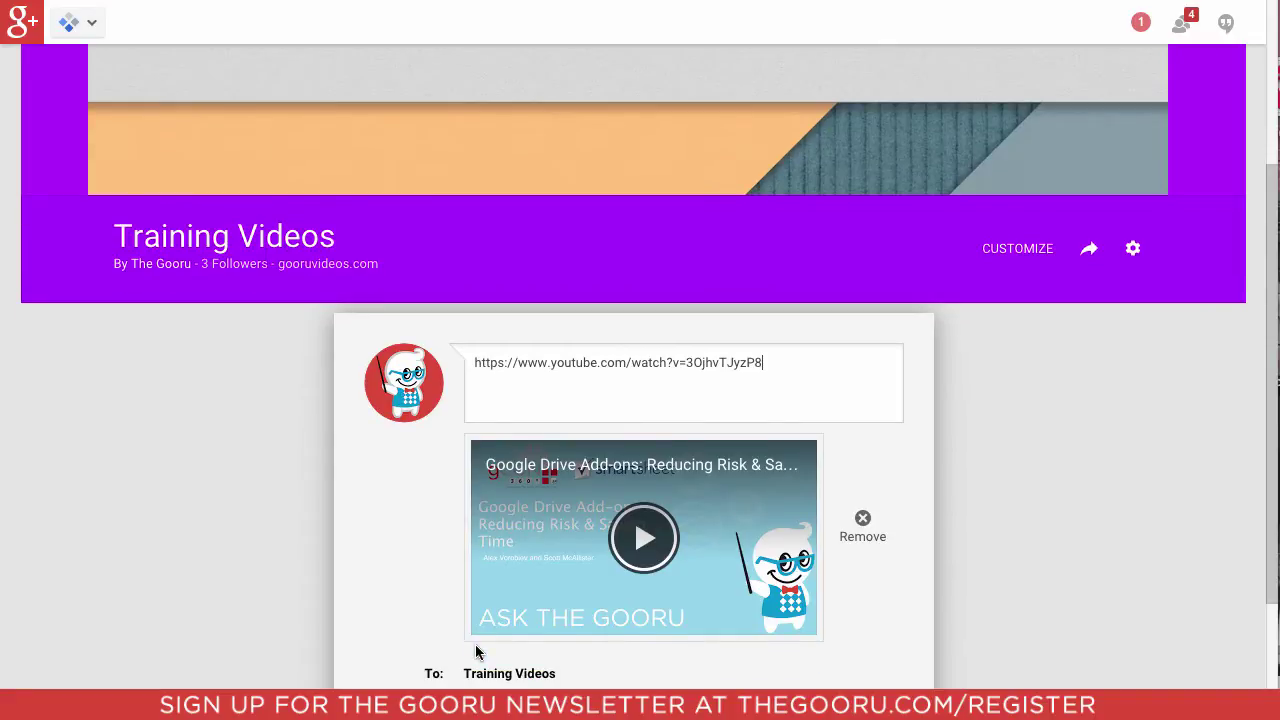
pyautogui.scroll(-1, 475, 644)
pyautogui.click(409, 610)
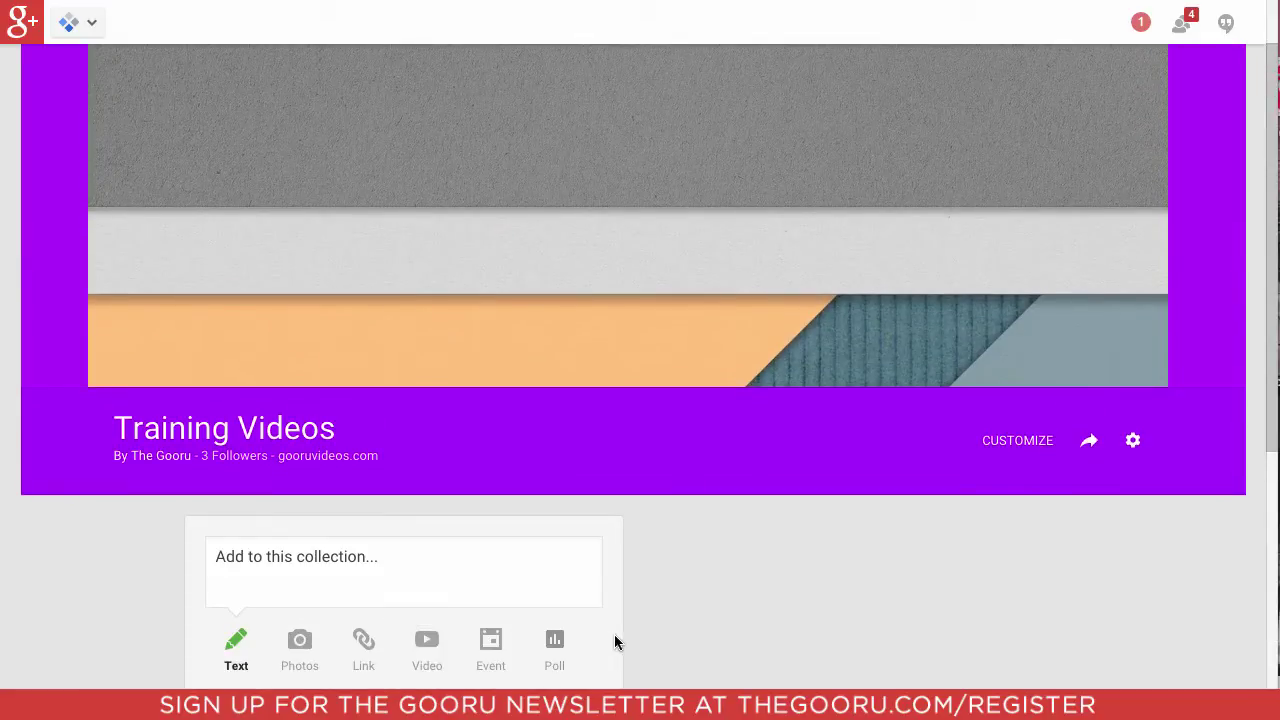
# Step: Share a second pasted YouTube post, 'How To Setup 2-Step Verification On Your Domain'
pyautogui.click(414, 563)
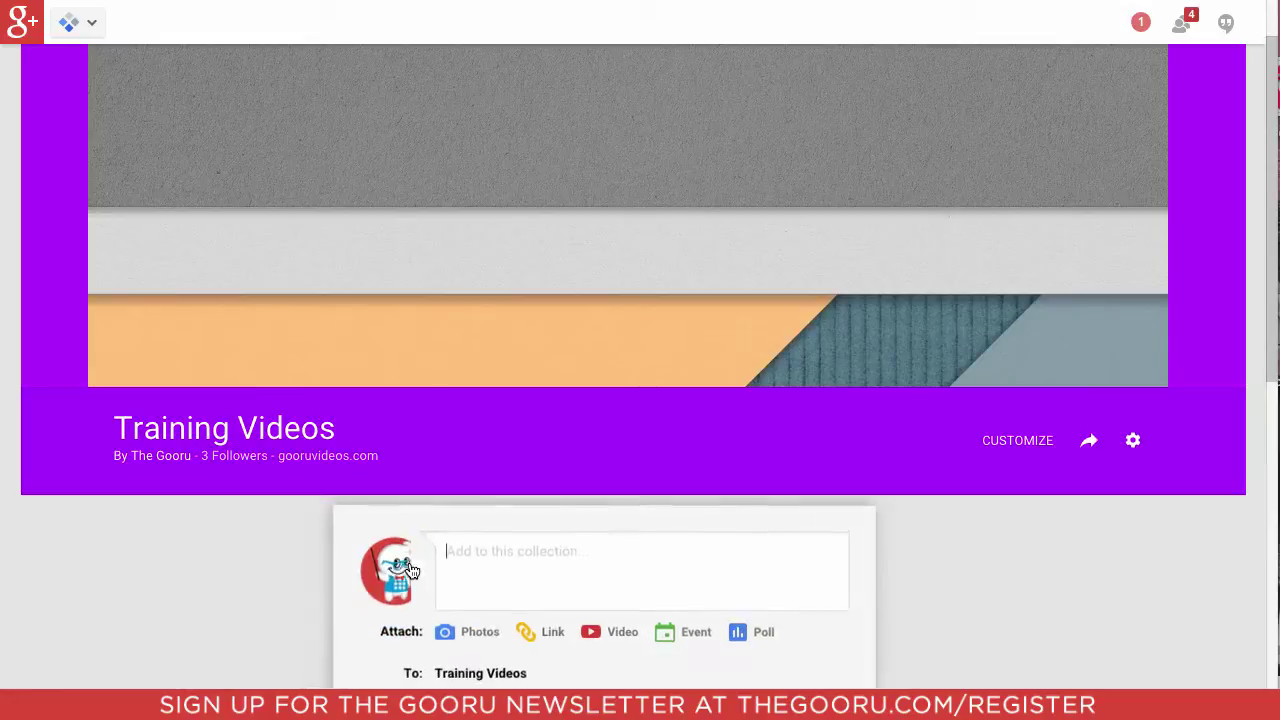
pyautogui.rightClick(491, 557)
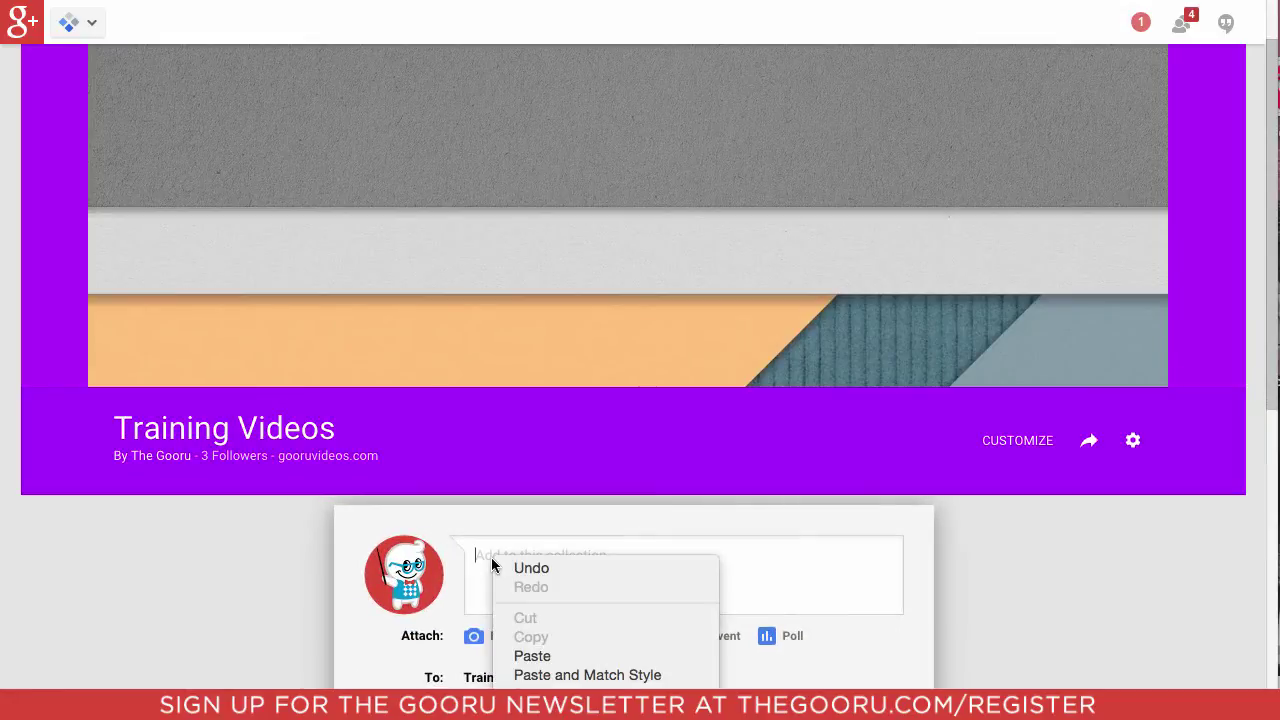
pyautogui.click(530, 656)
pyautogui.scroll(-3, 510, 606)
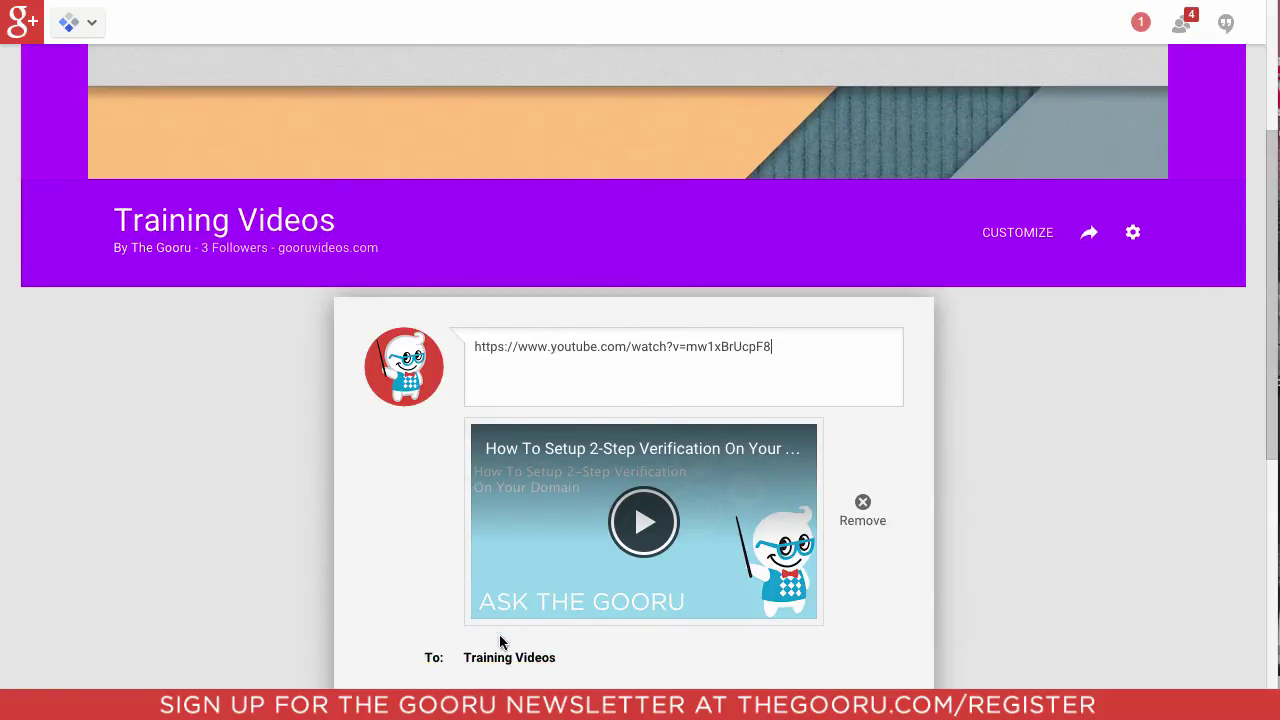
pyautogui.scroll(-1, 466, 632)
pyautogui.click(390, 673)
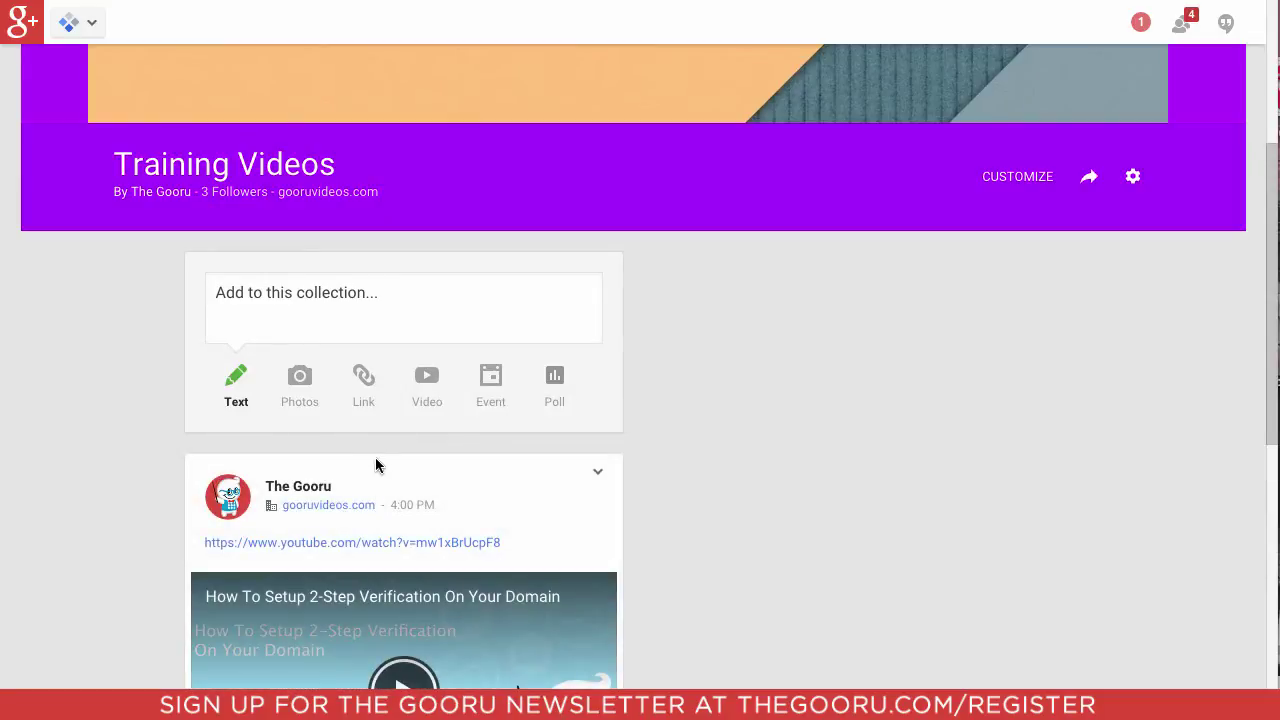
# Step: Start a new collection post with the link thegooru.com attached
pyautogui.click(364, 299)
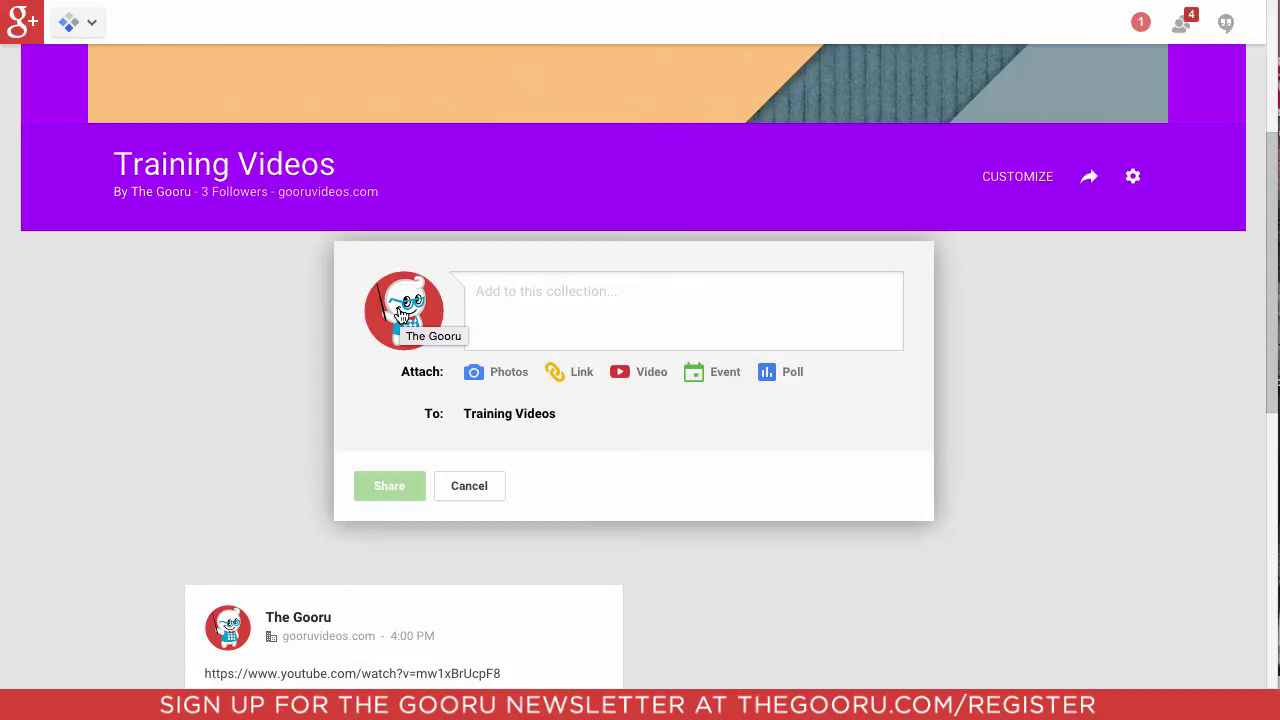
pyautogui.click(578, 372)
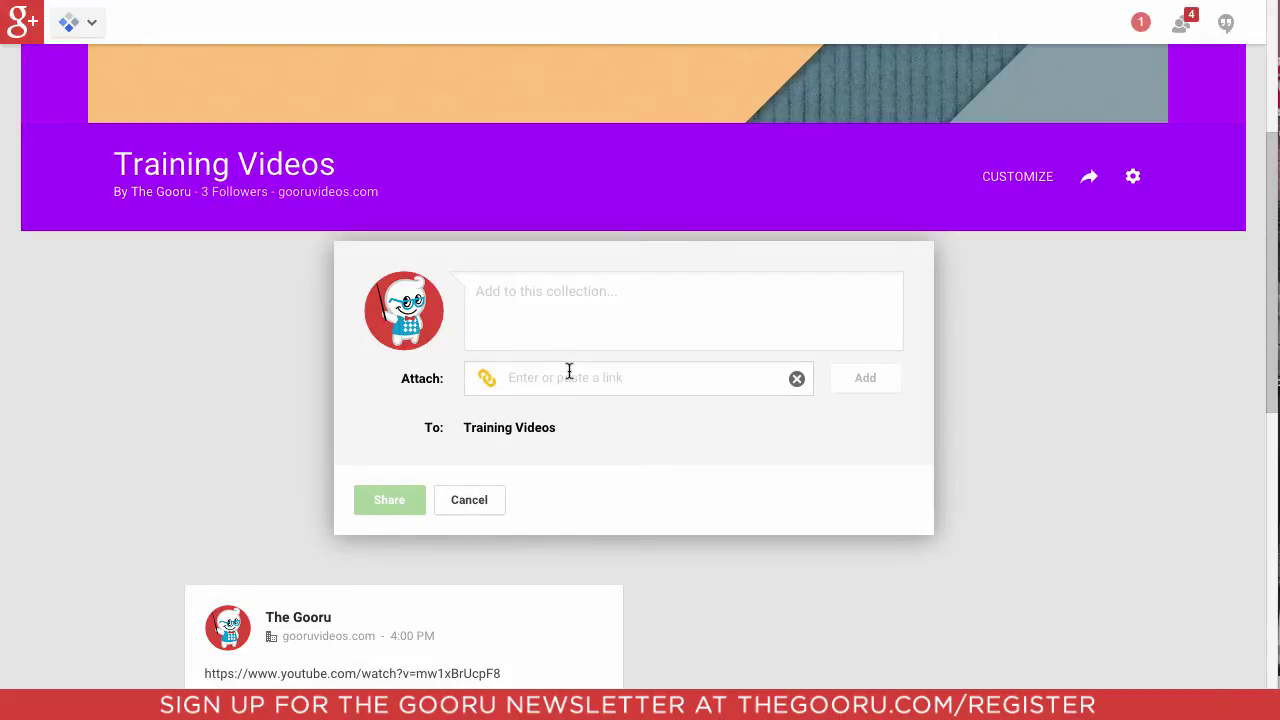
pyautogui.write('thegooru.com')
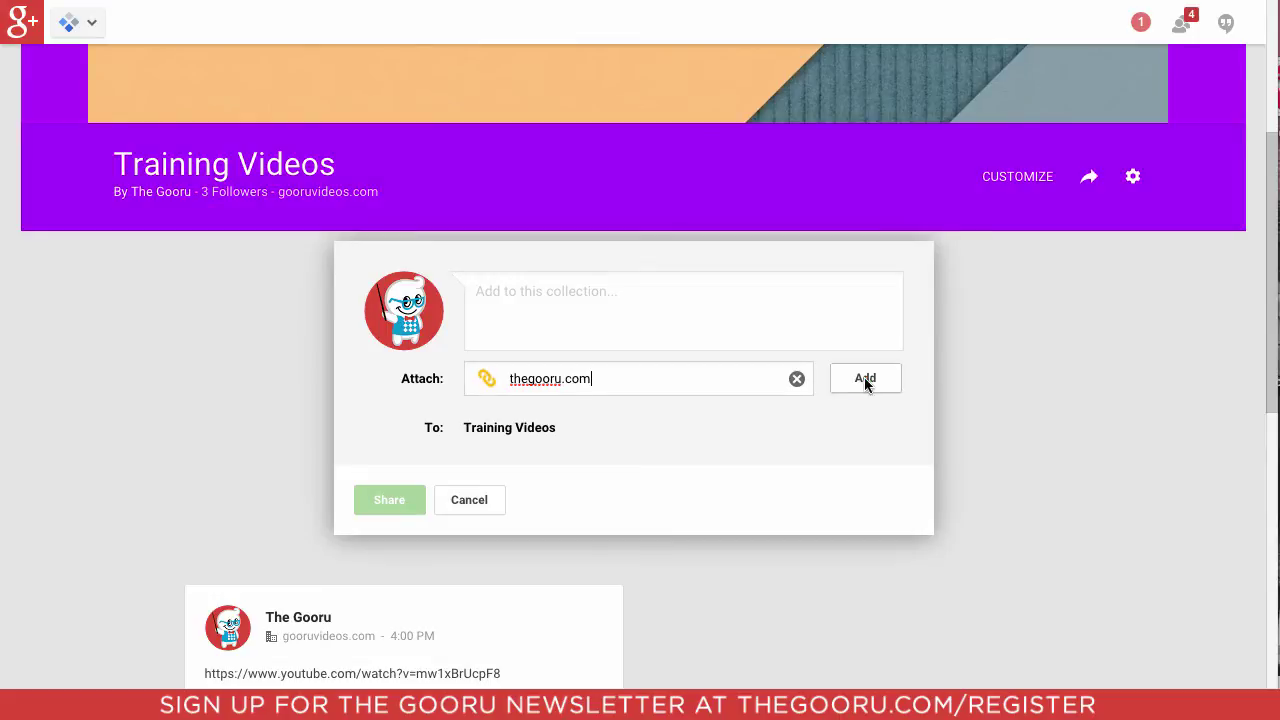
pyautogui.click(864, 379)
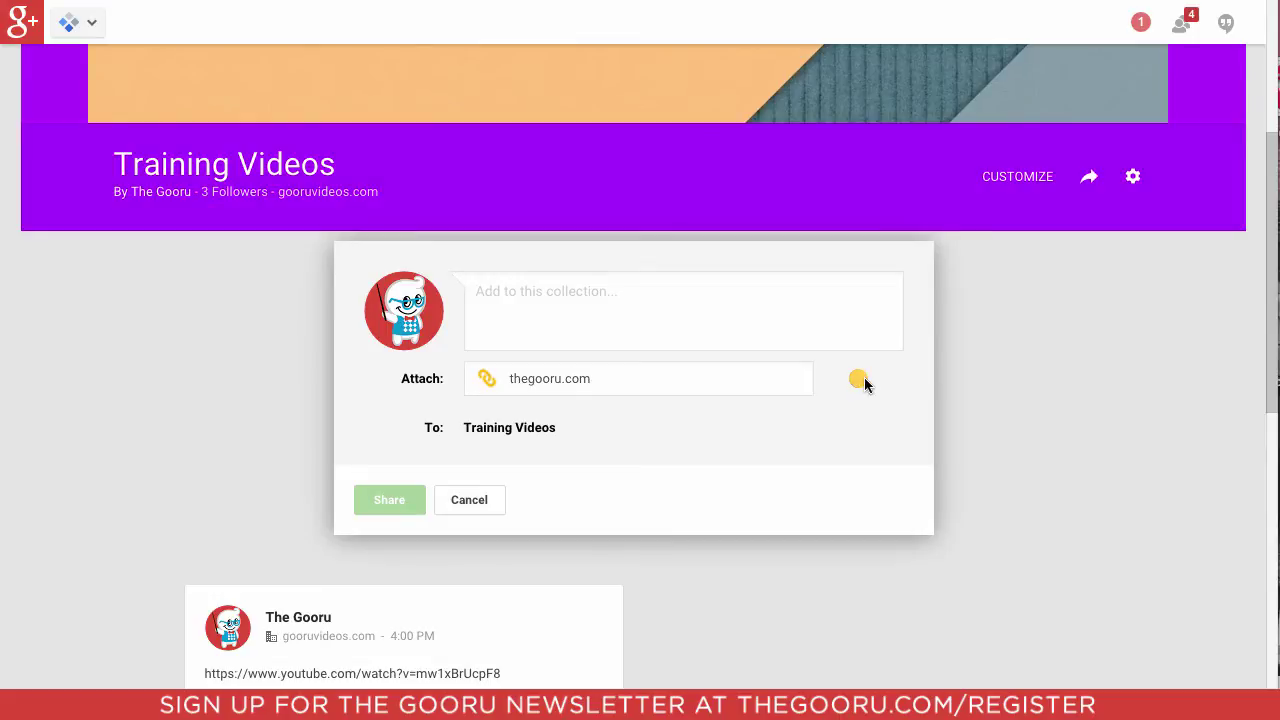
pyautogui.click(599, 298)
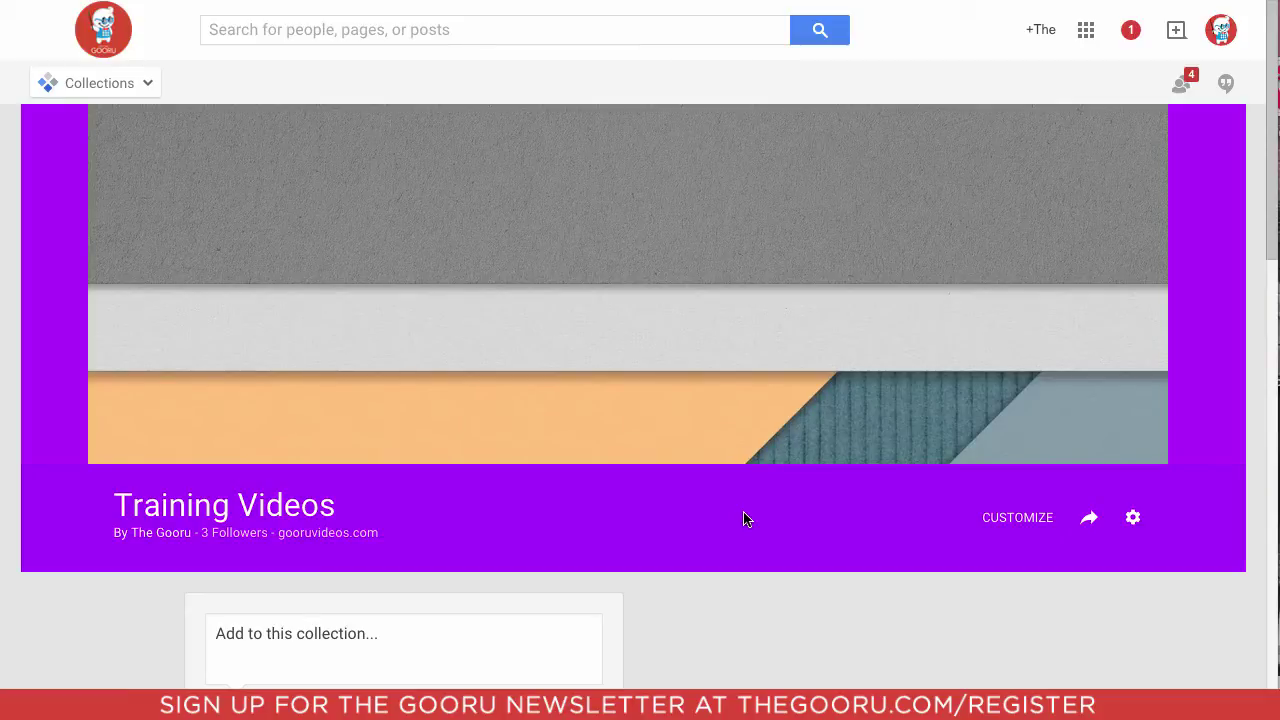
# Step: Use NEW-GOORU-TITLE-CARD.png, cropped to the whole image, as the cover, choose light blue, and save
pyautogui.click(994, 524)
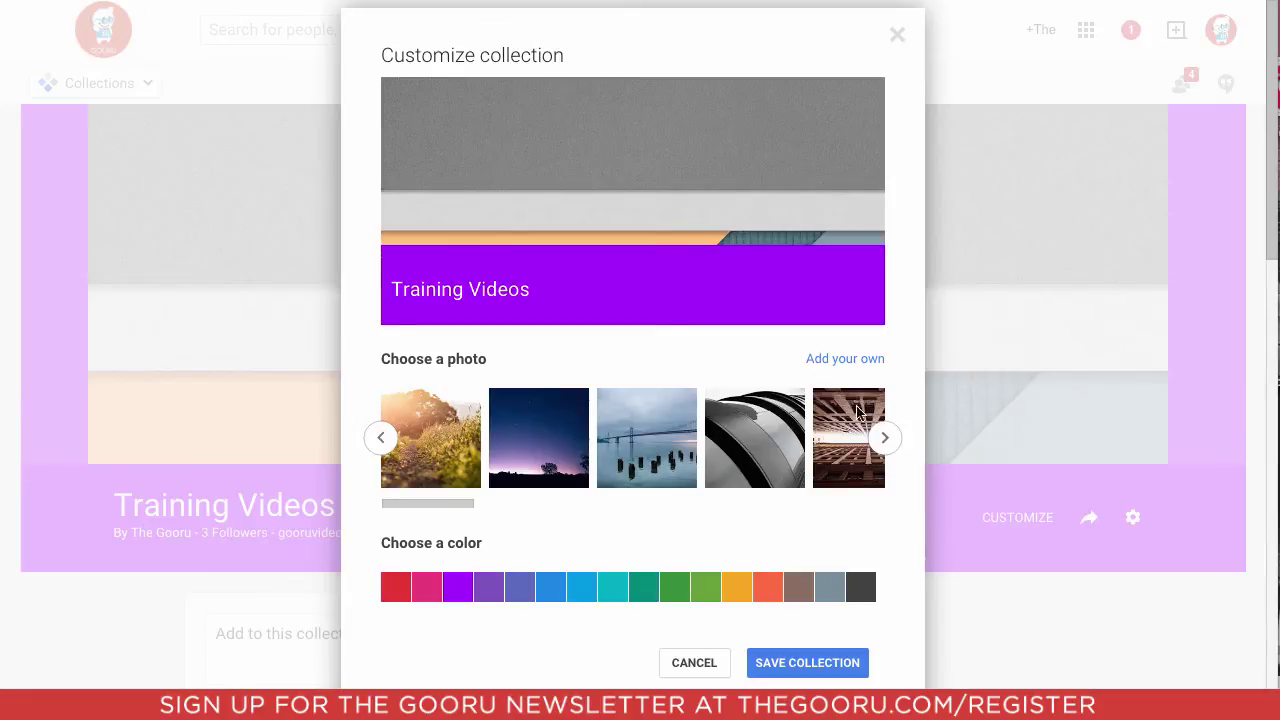
pyautogui.click(838, 362)
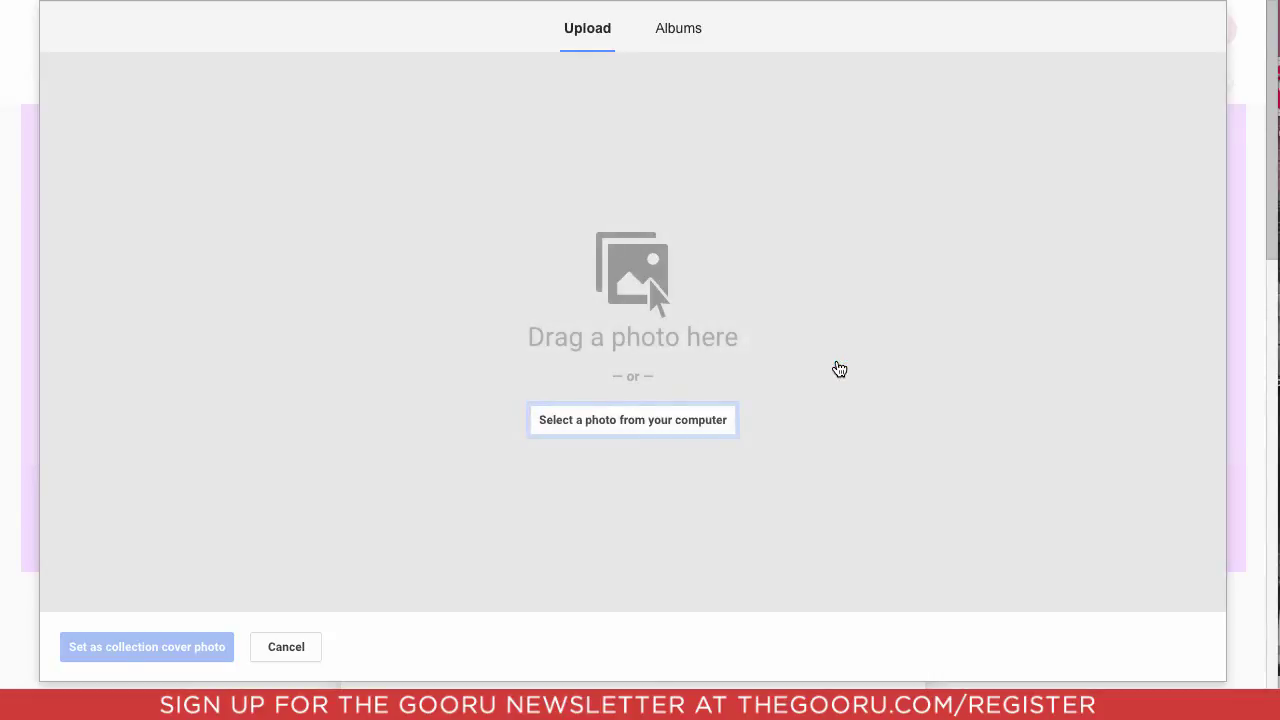
pyautogui.moveTo(1275, 220); pyautogui.dragTo(591, 377)
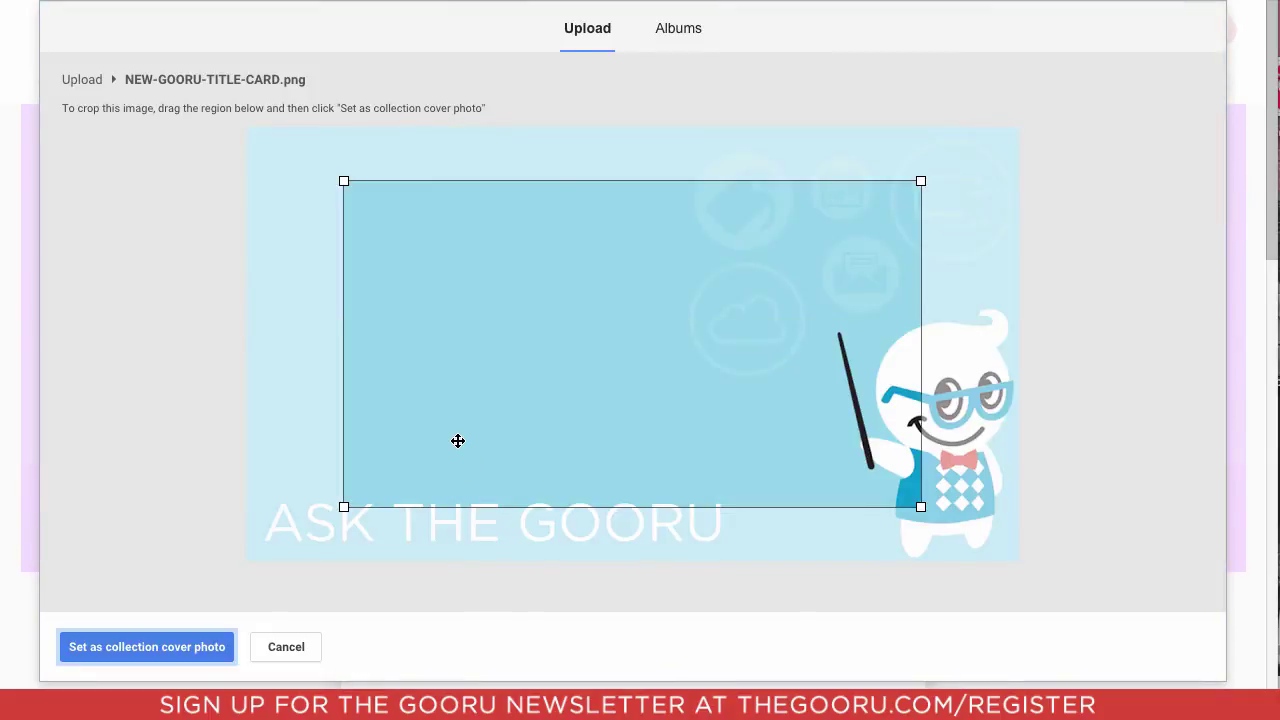
pyautogui.moveTo(343, 181); pyautogui.dragTo(212, 124)
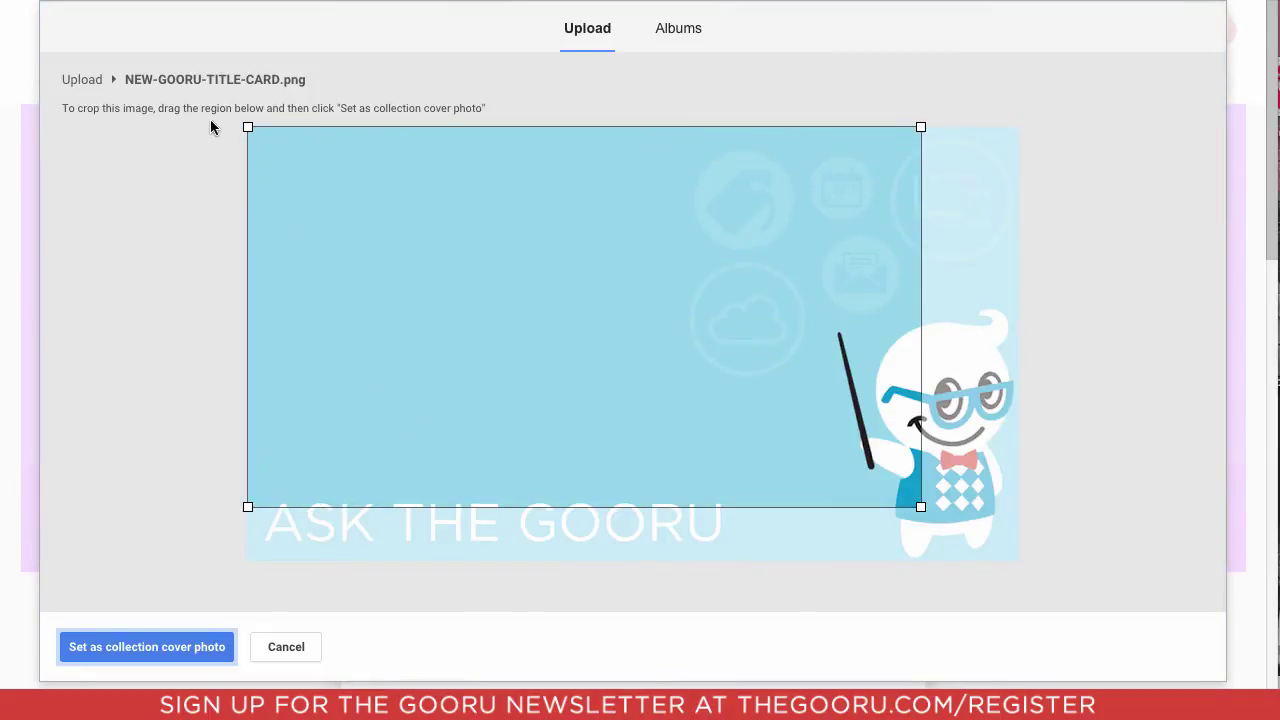
pyautogui.moveTo(920, 507); pyautogui.dragTo(1042, 583)
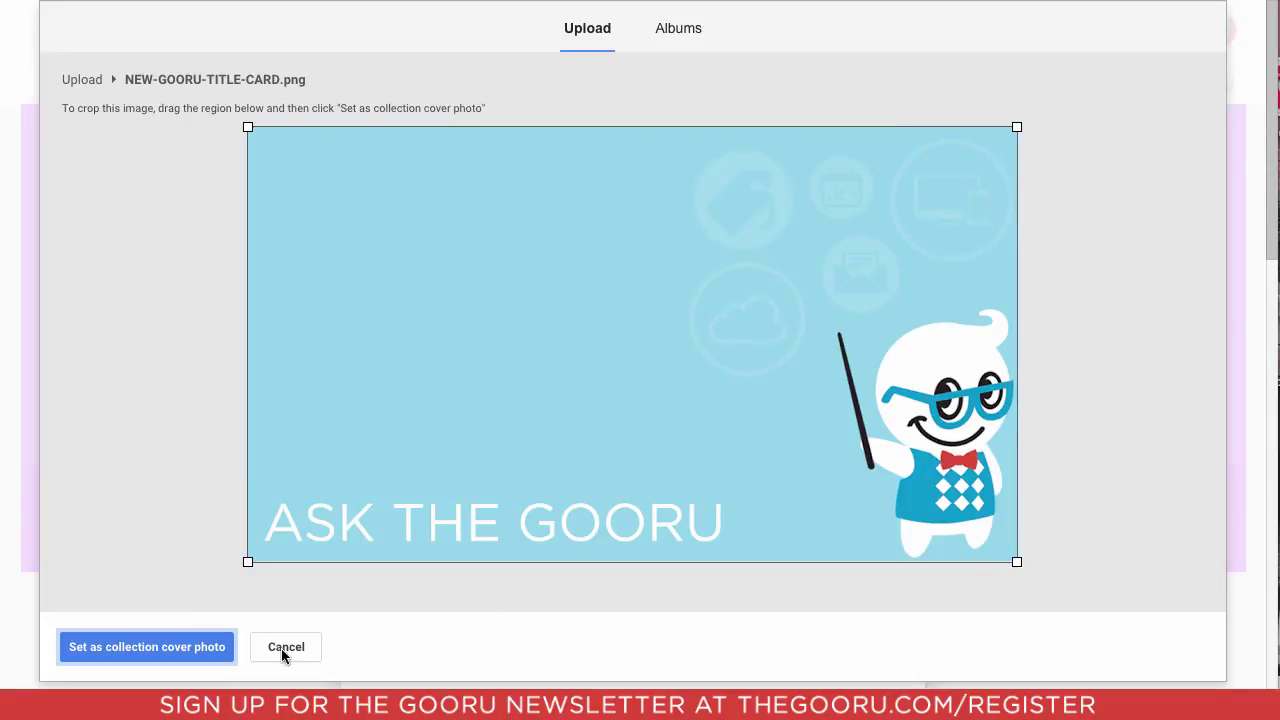
pyautogui.click(183, 651)
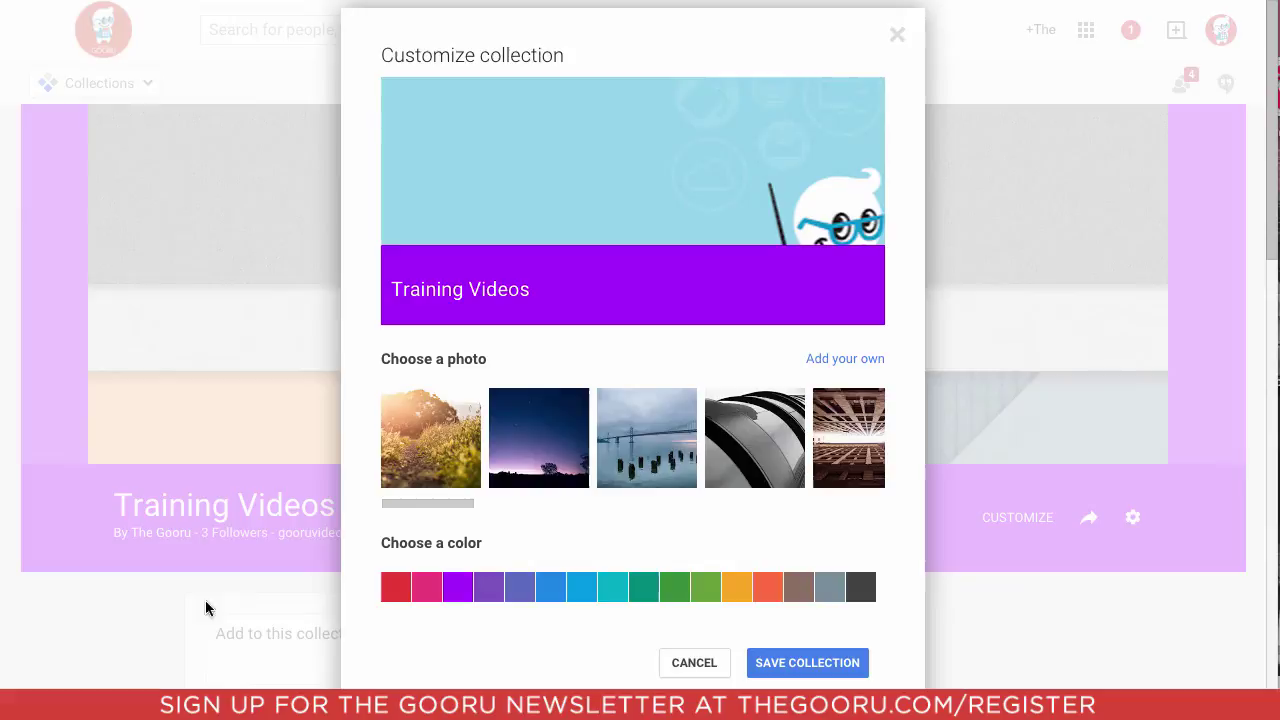
pyautogui.click(584, 598)
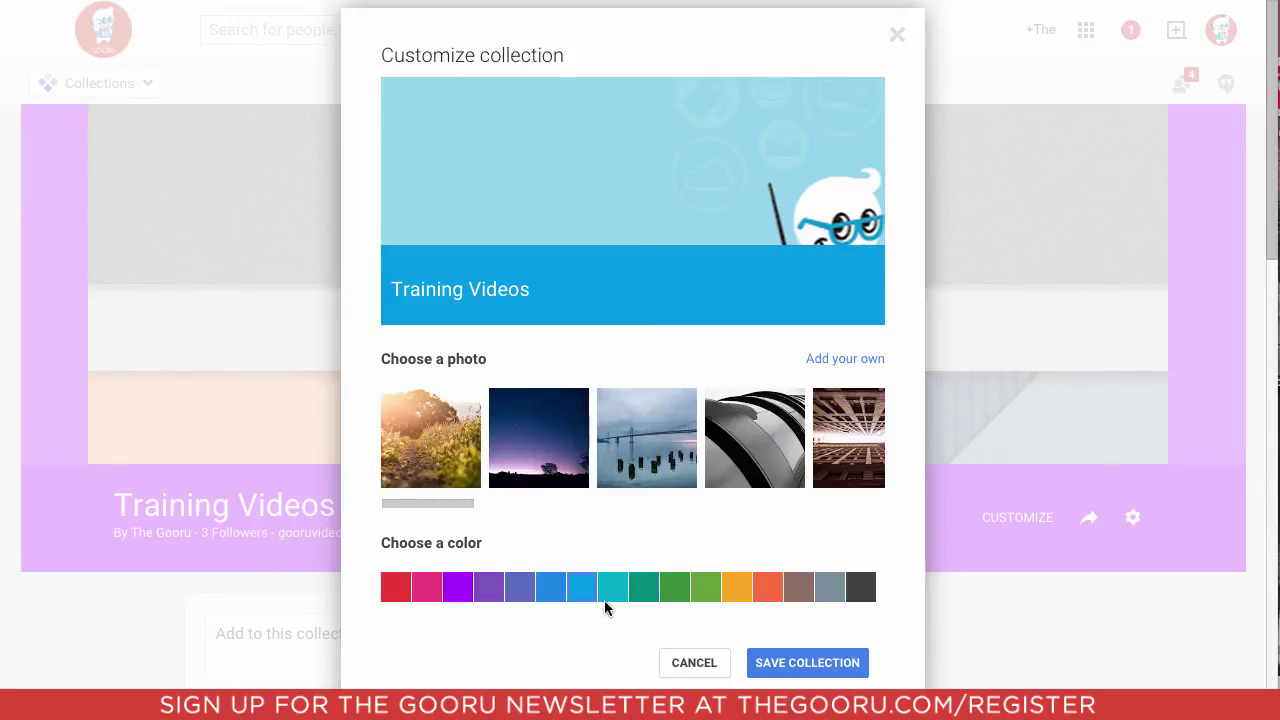
pyautogui.click(777, 665)
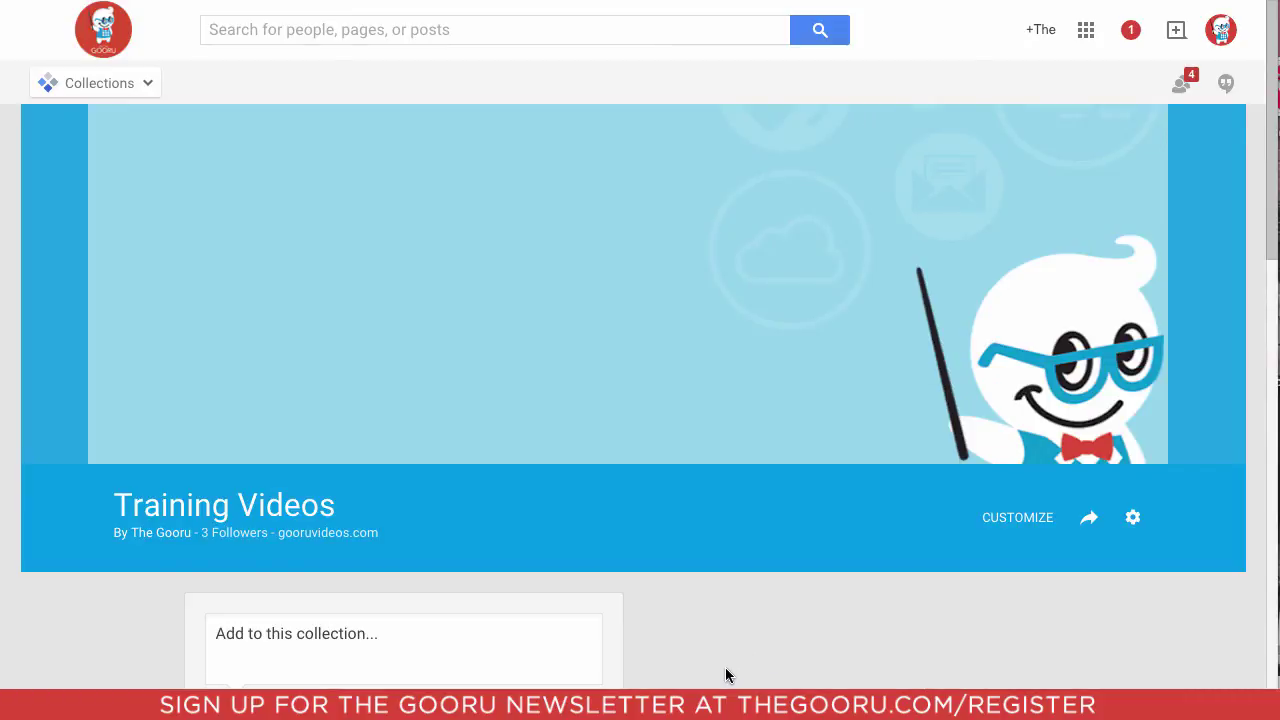
# Step: Share the collection with the teammate's e-mail address, dismissing the organization-only notice
pyautogui.scroll(-2, 699, 654)
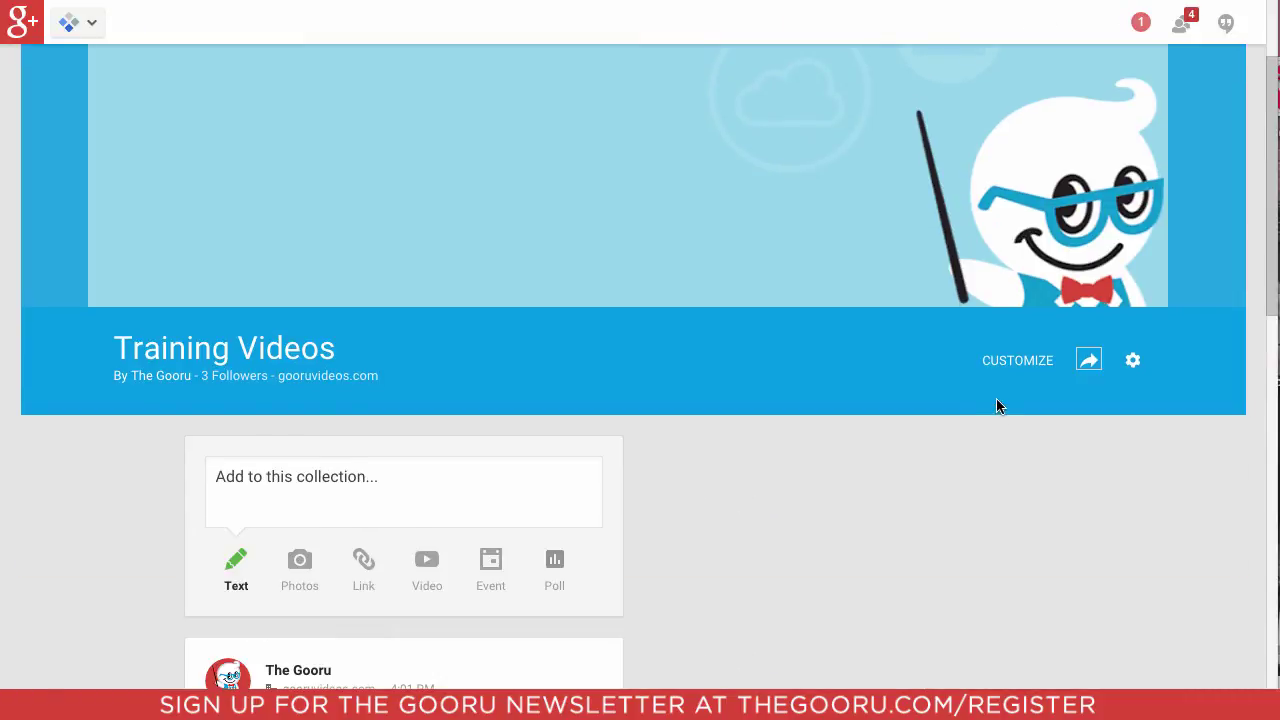
pyautogui.click(1091, 360)
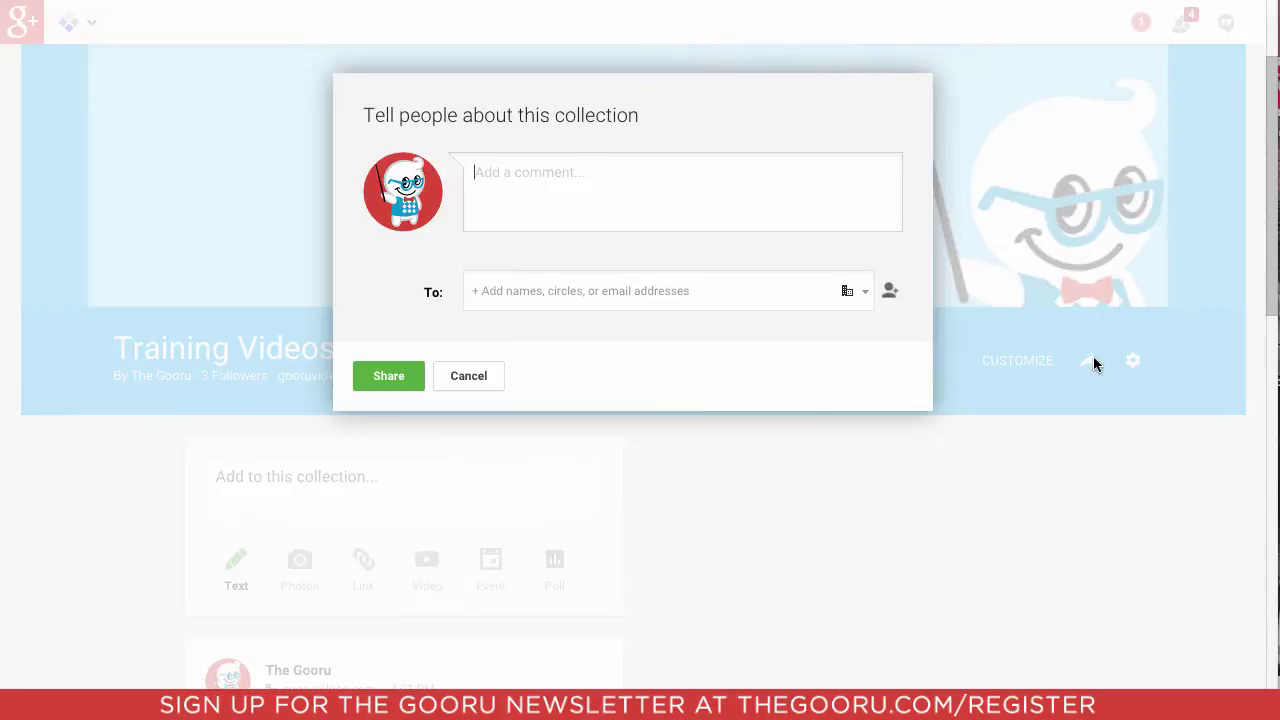
pyautogui.click(580, 595)
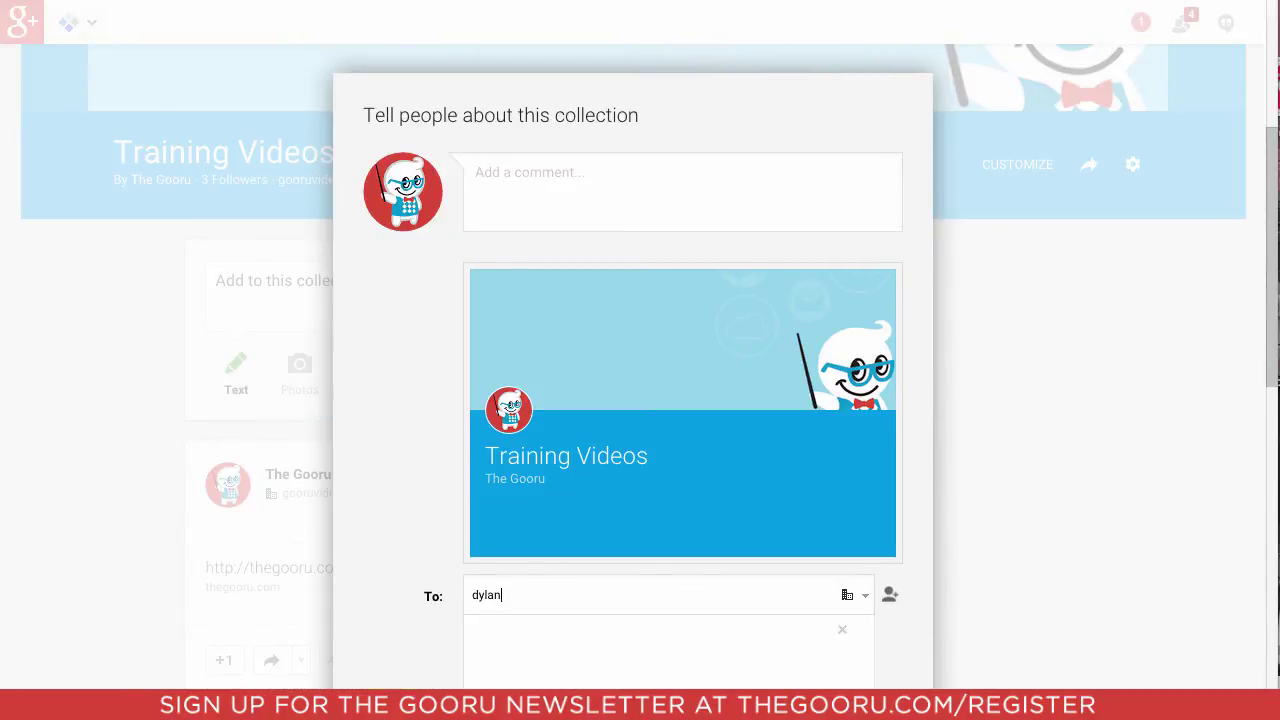
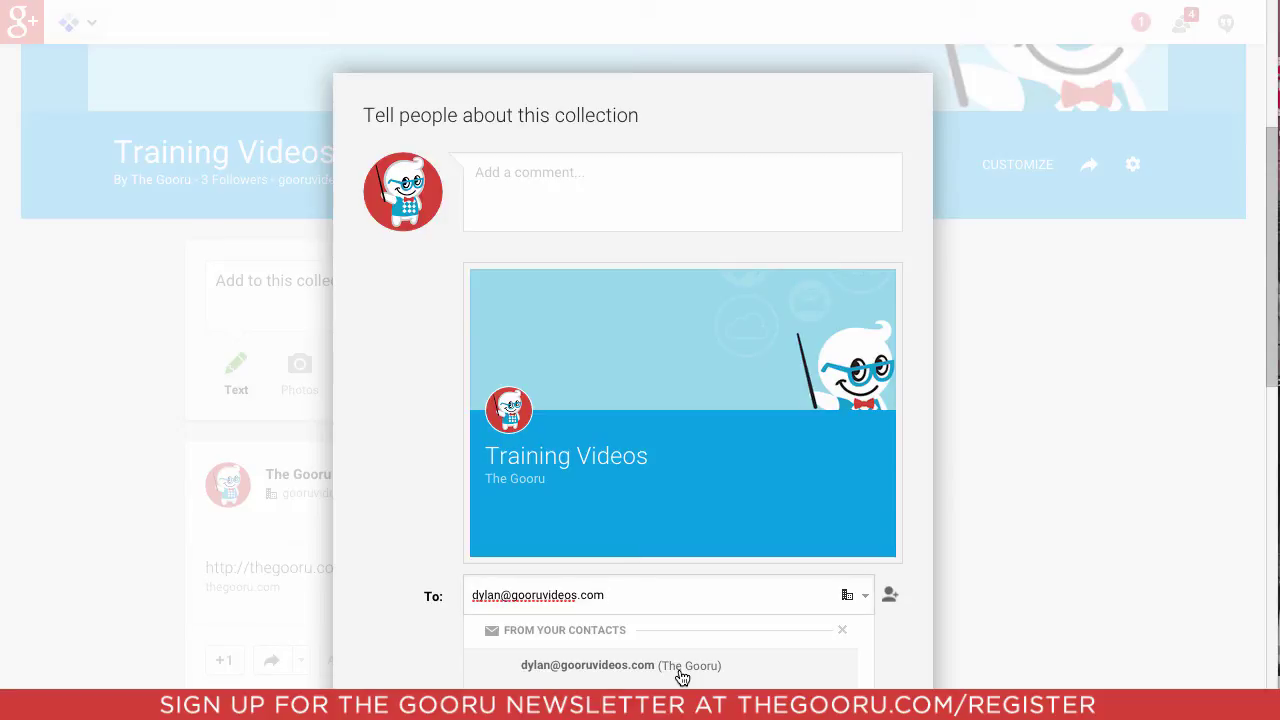
pyautogui.click(681, 672)
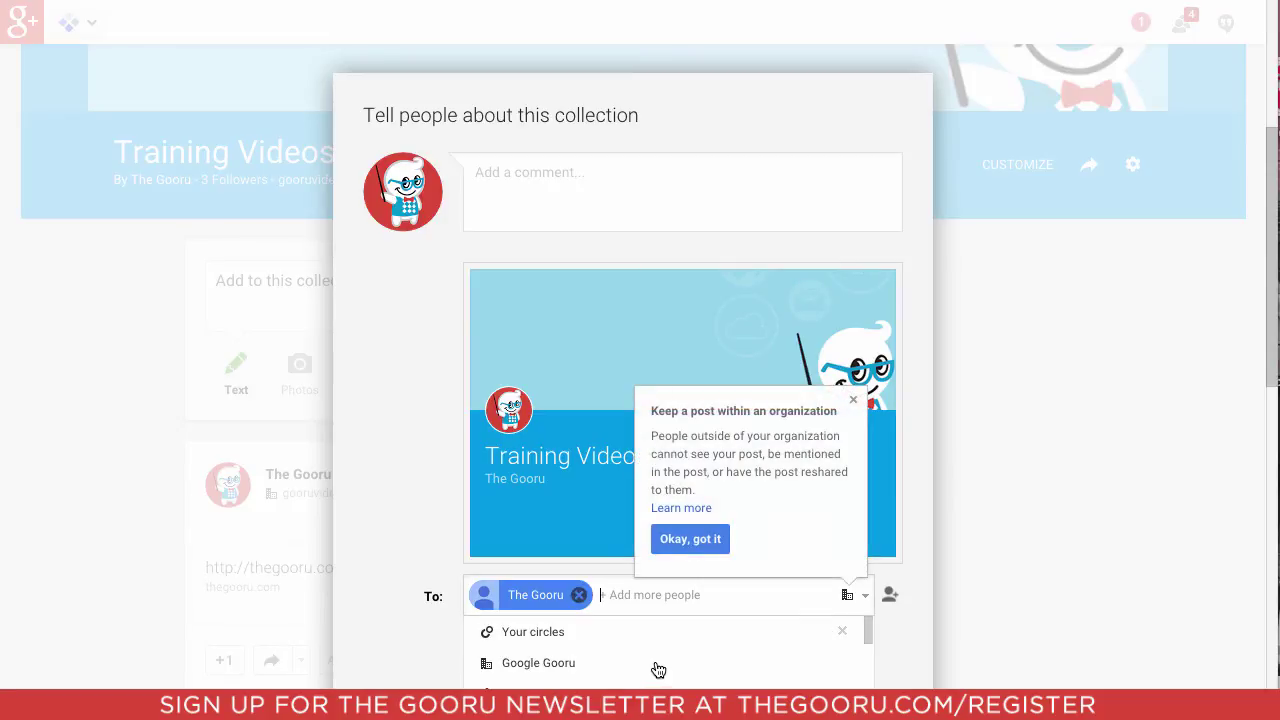
pyautogui.click(685, 547)
pyautogui.click(397, 682)
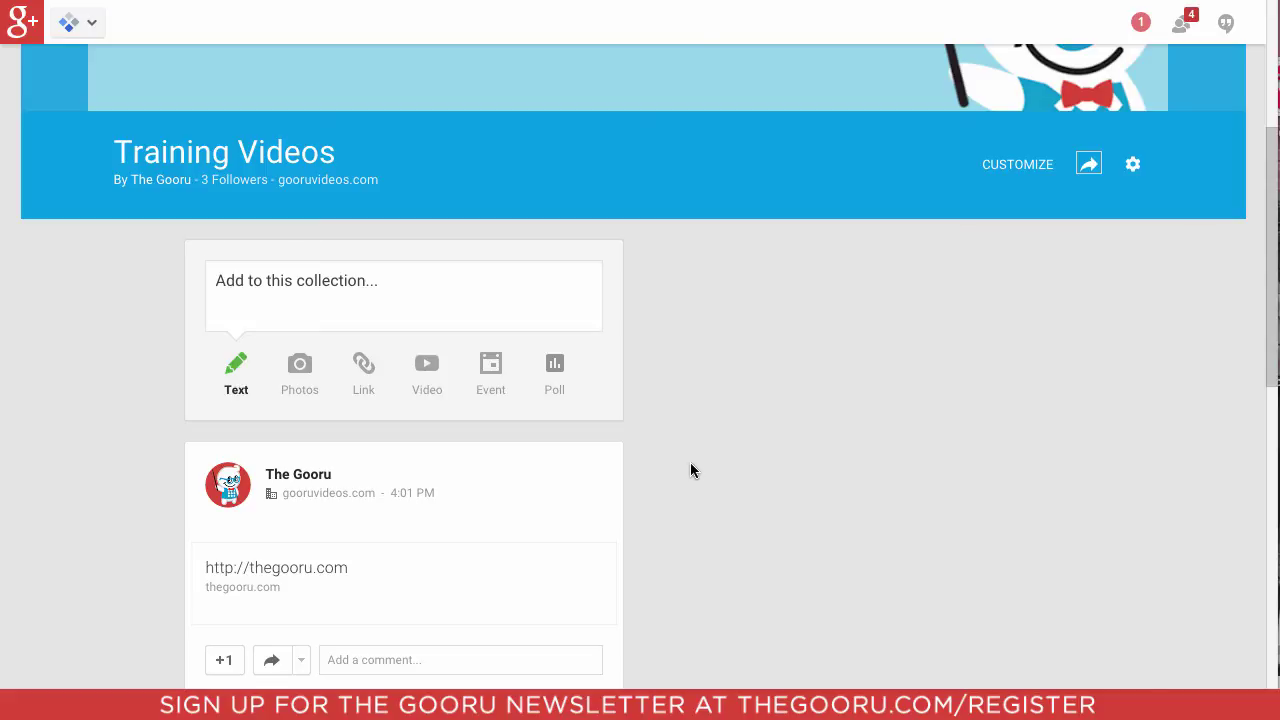
# Step: Go to the Collections overview, then scroll down through the followed collections and back to the top
pyautogui.click(80, 22)
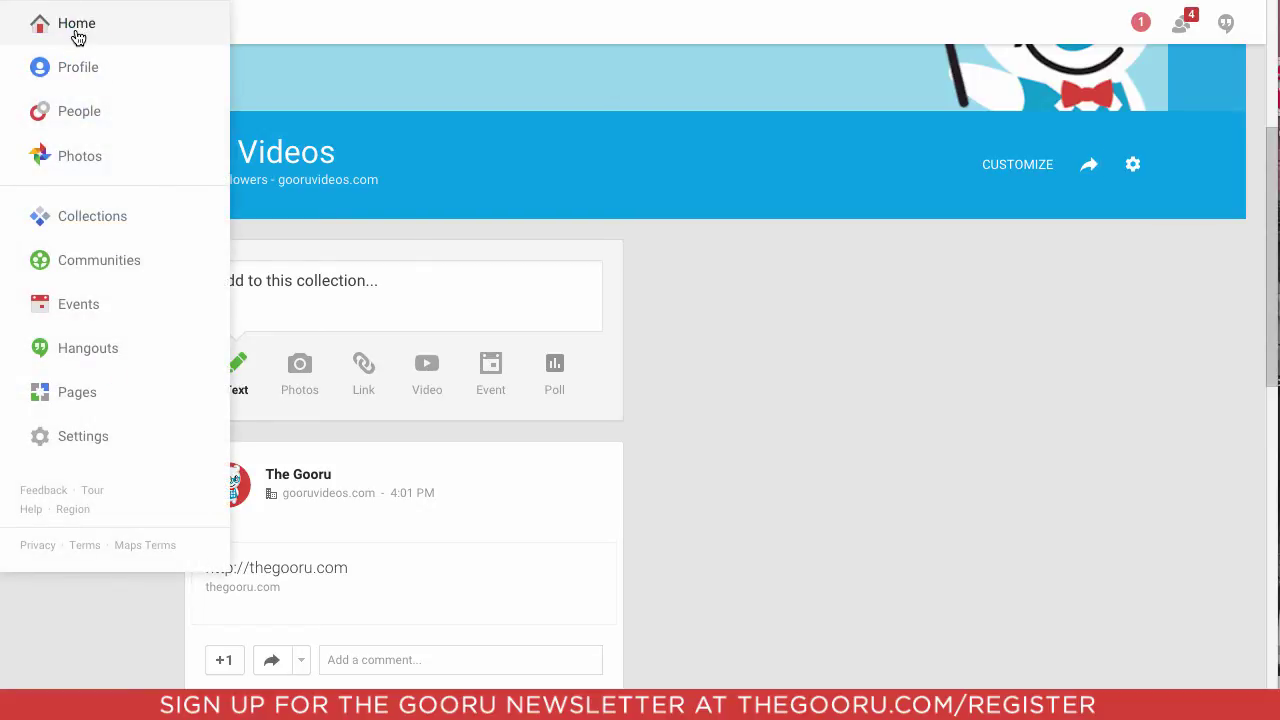
pyautogui.click(117, 216)
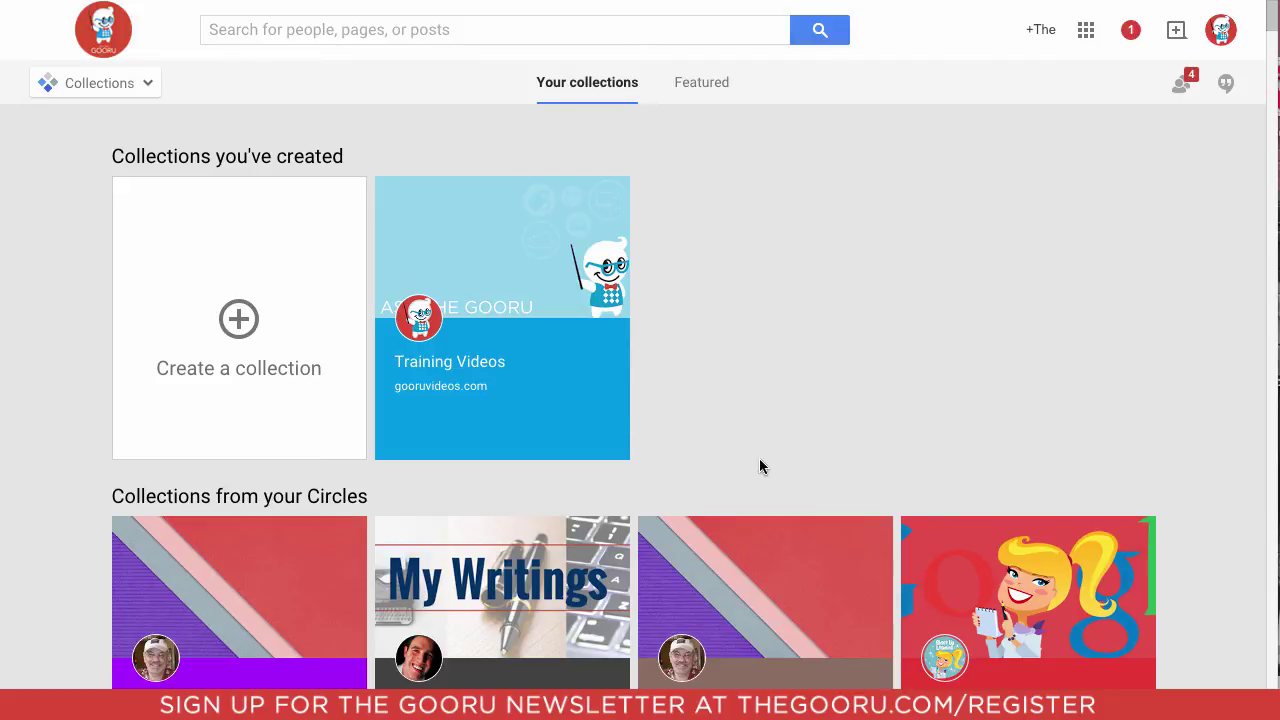
pyautogui.scroll(-2, 763, 466)
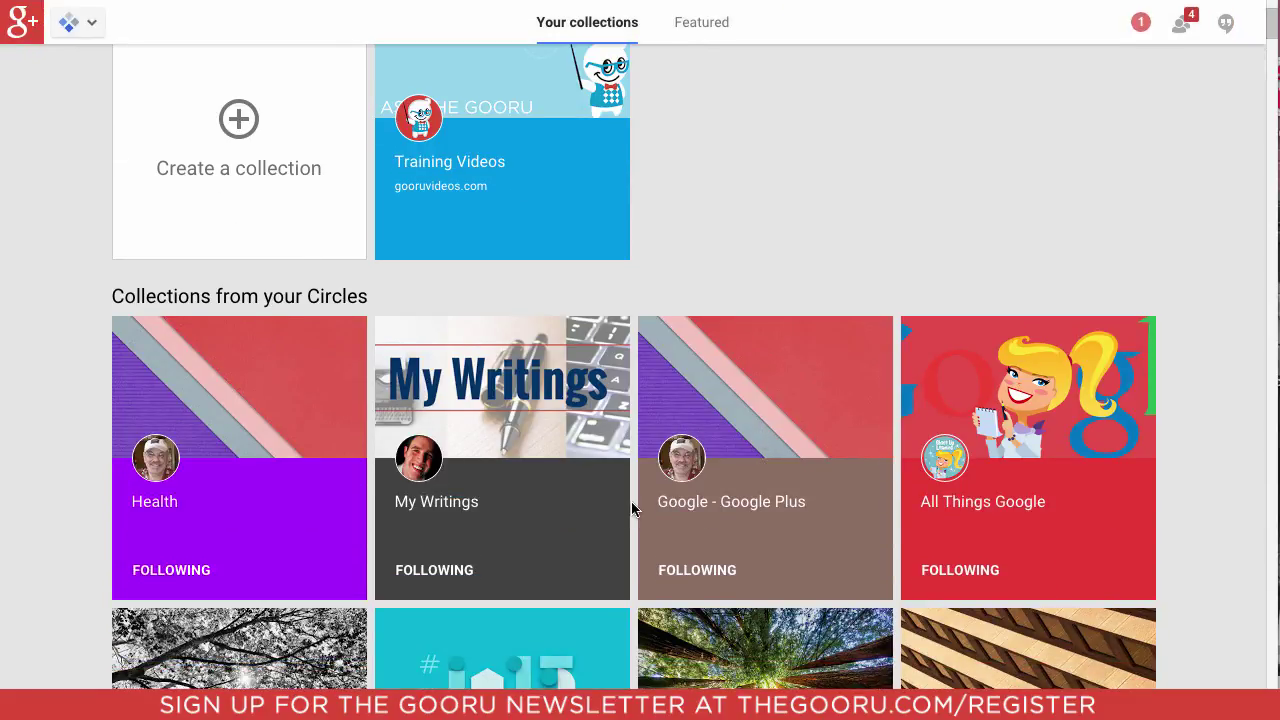
pyautogui.scroll(-1, 632, 509)
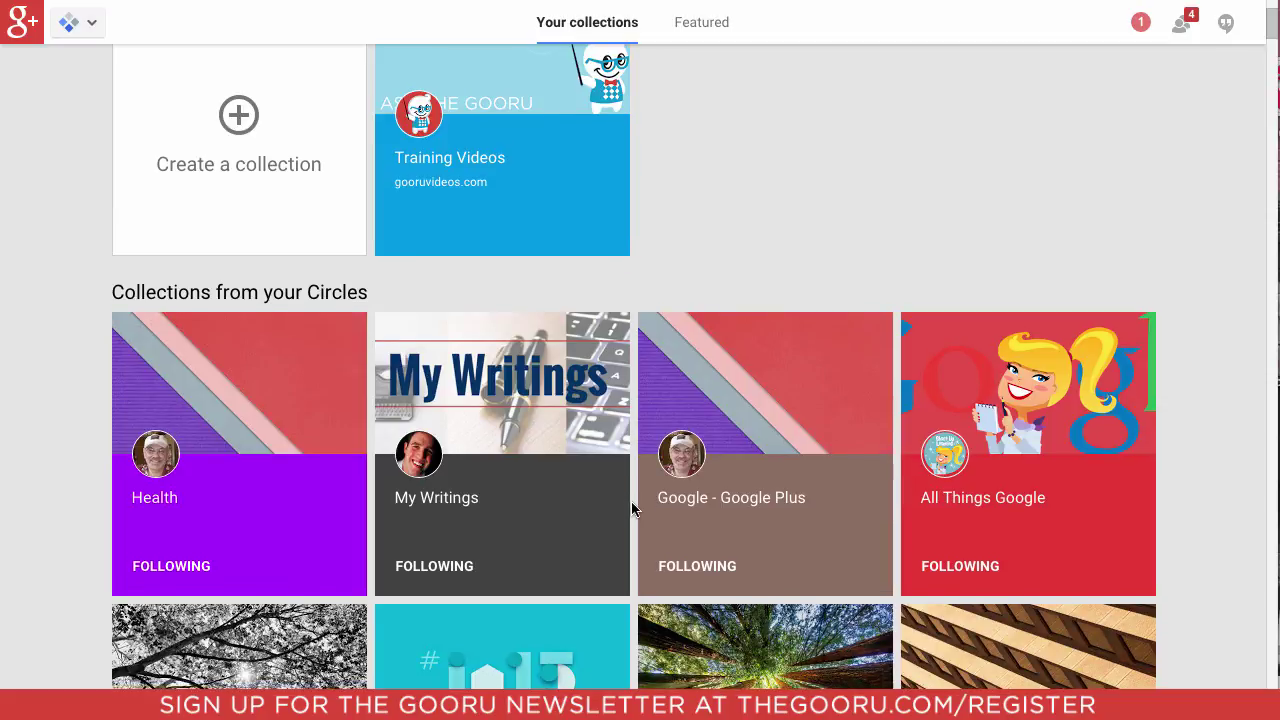
pyautogui.scroll(-2, 632, 509)
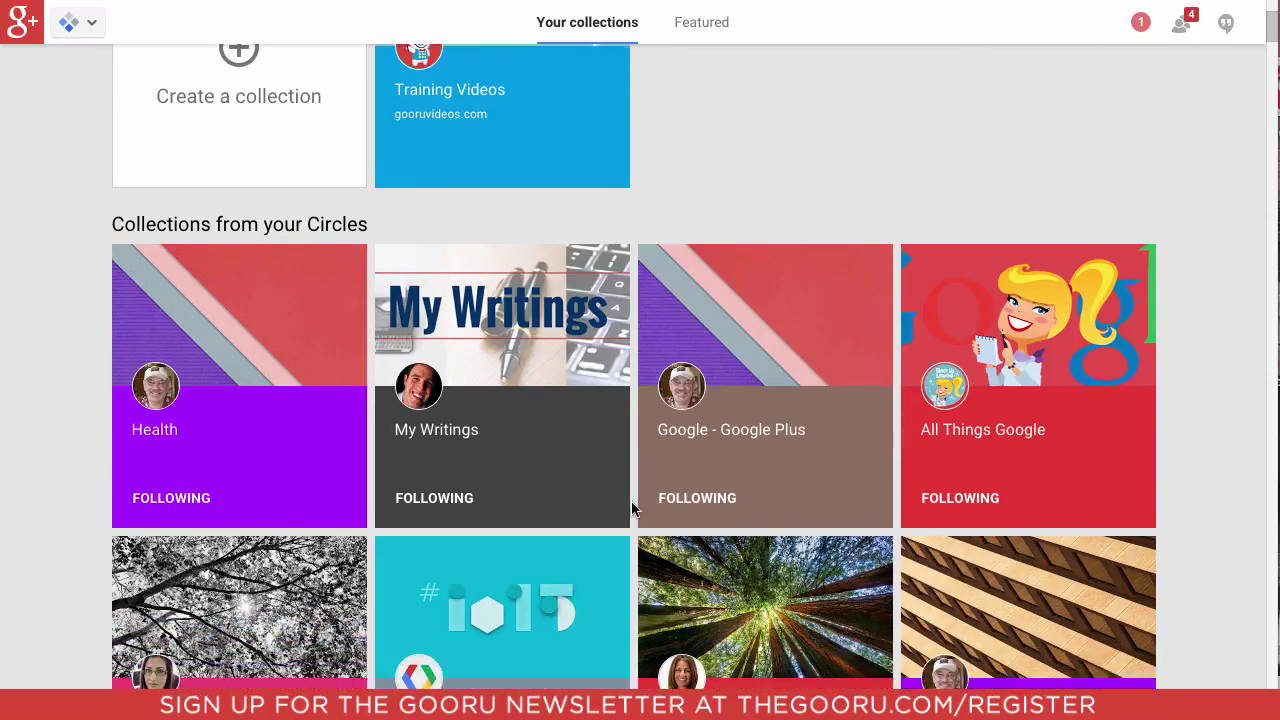
pyautogui.scroll(-7, 632, 509)
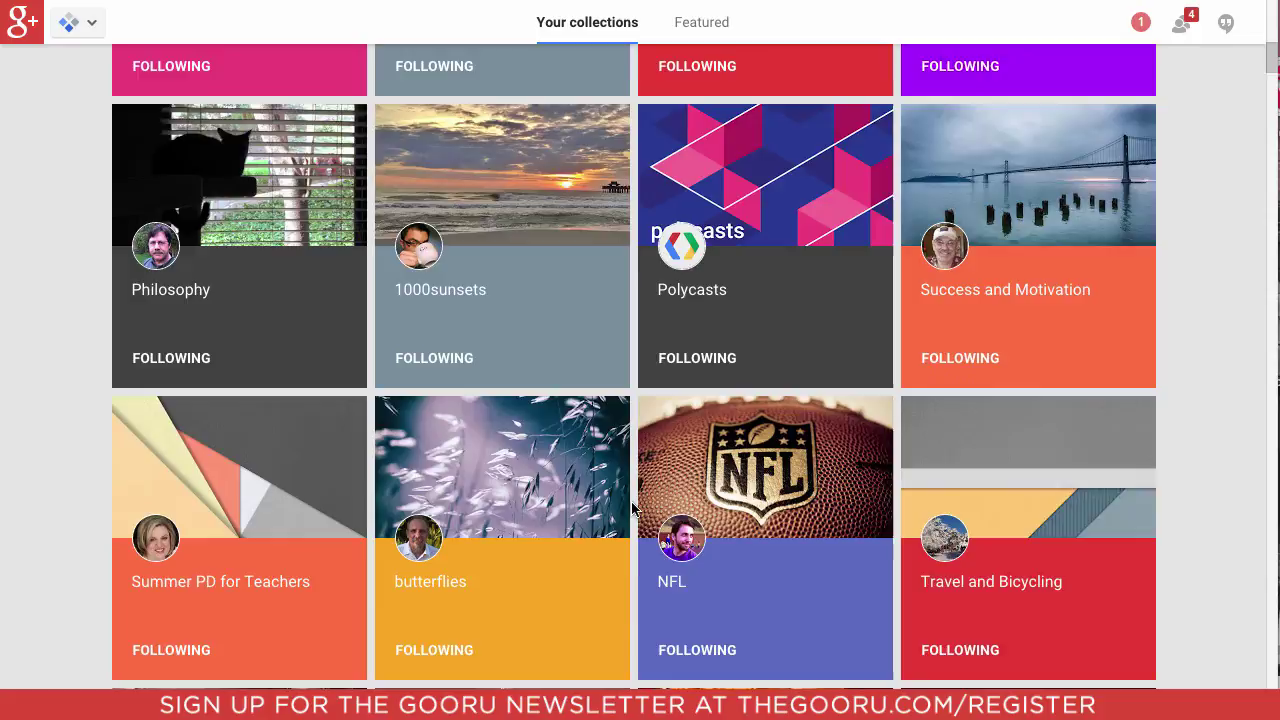
pyautogui.scroll(-5, 632, 509)
pyautogui.scroll(2, 632, 508)
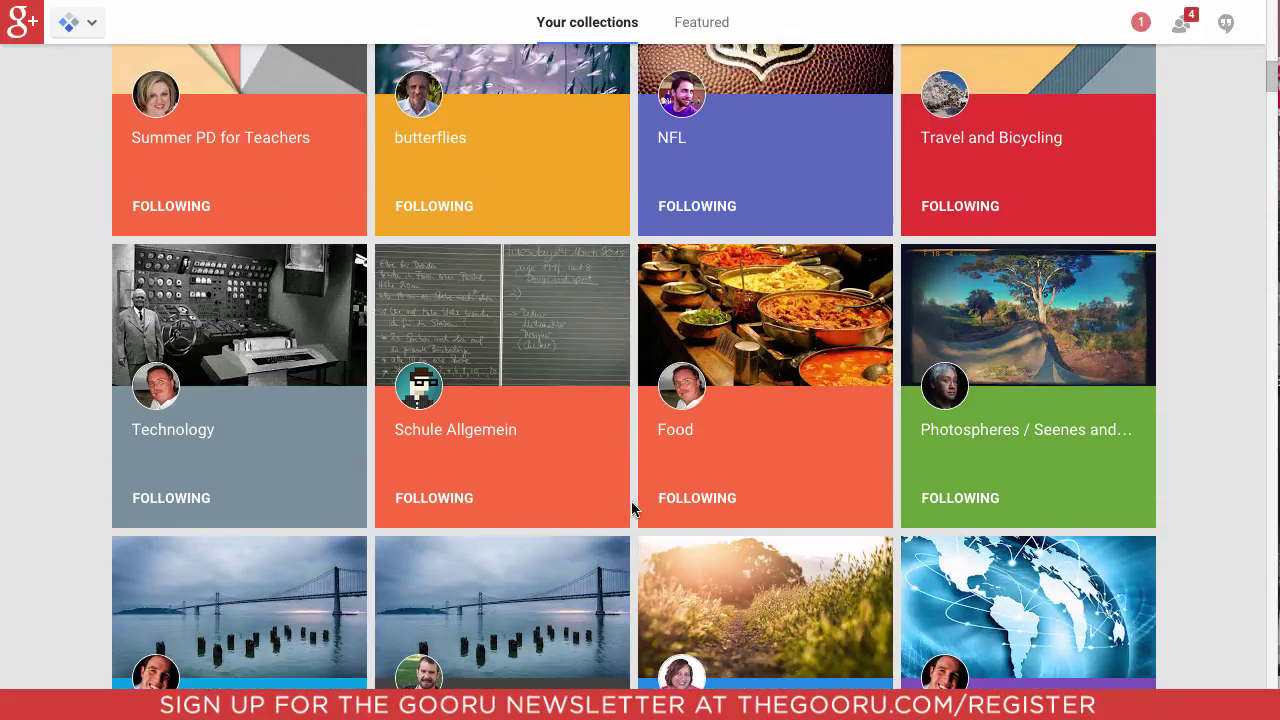
pyautogui.scroll(10, 632, 509)
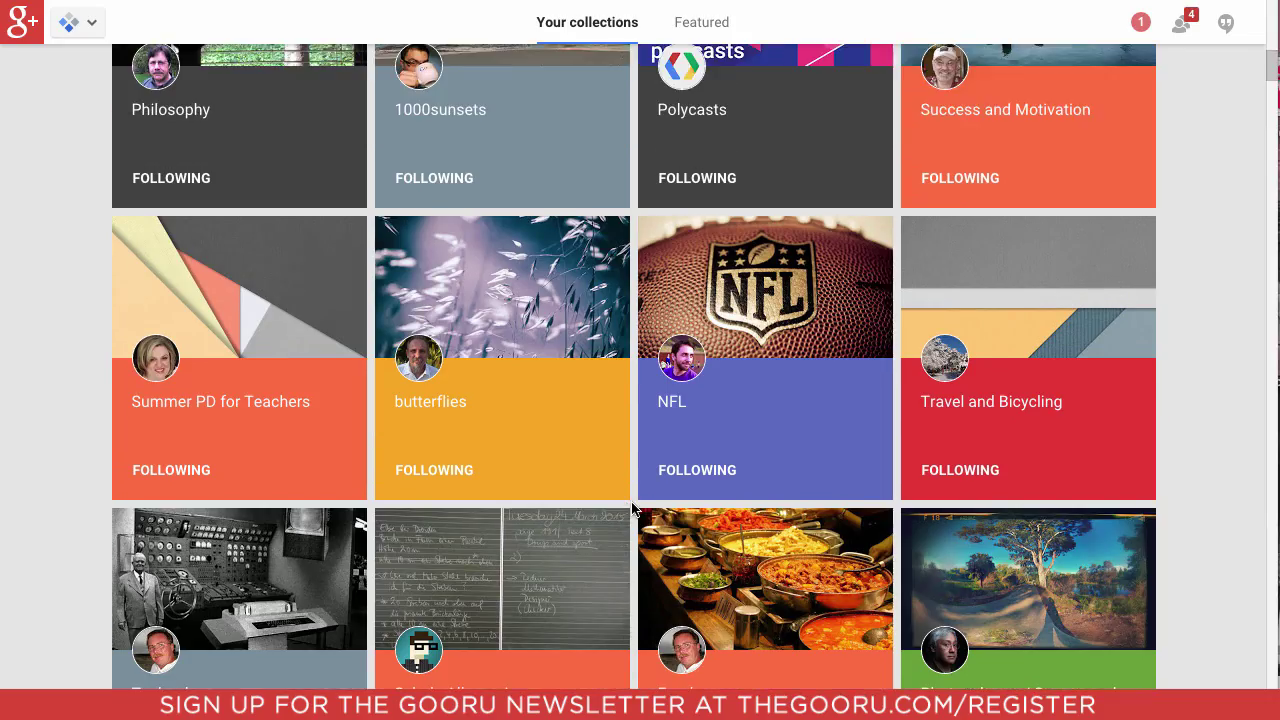
pyautogui.scroll(3, 632, 509)
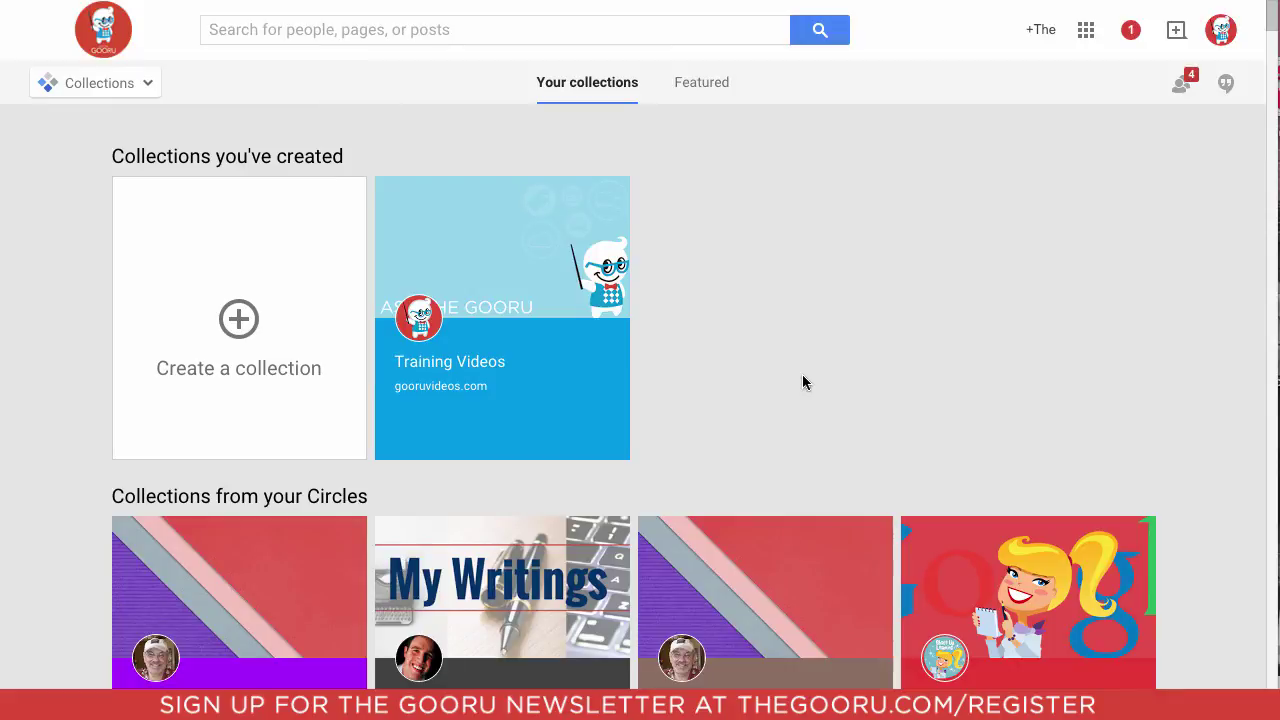